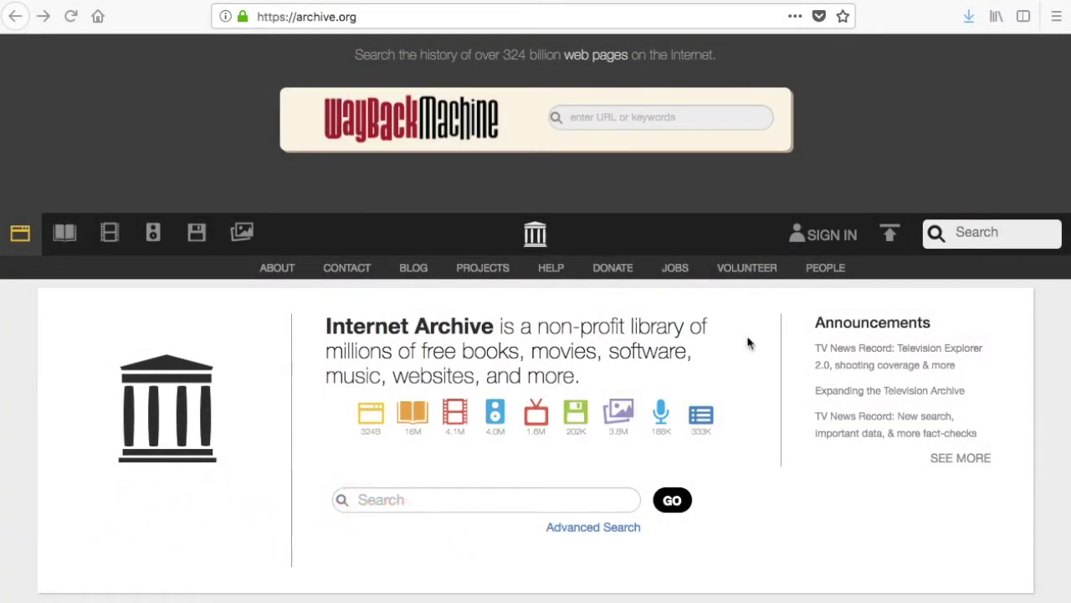
Log in with the pre-filled account credentials and go to the Share your Files page
{"action": "left_click", "coordinate": [833, 240]}
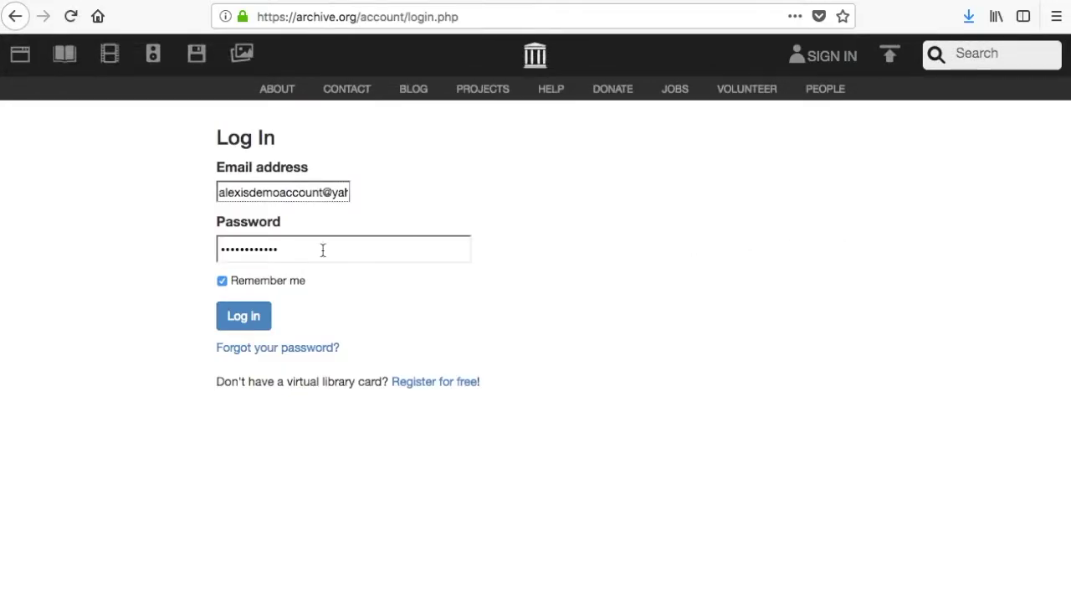
{"action": "left_click", "coordinate": [243, 322]}
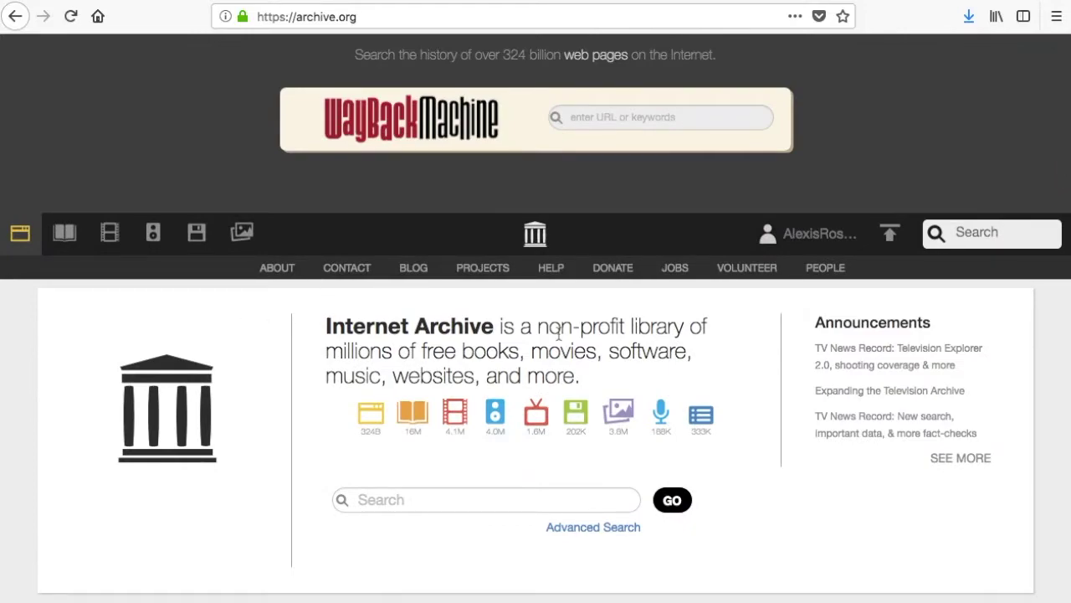
{"action": "scroll", "coordinate": [892, 243], "scroll_direction": "down", "scroll_amount": 1}
{"action": "left_click", "coordinate": [890, 216]}
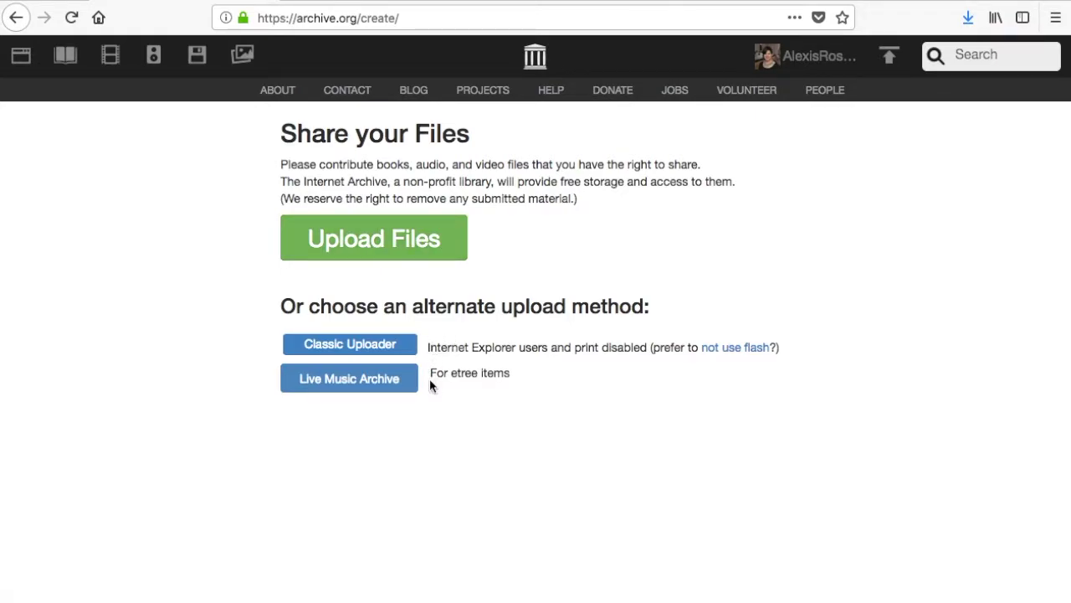
Start a new upload with the Upload Files button
{"action": "left_click", "coordinate": [376, 243]}
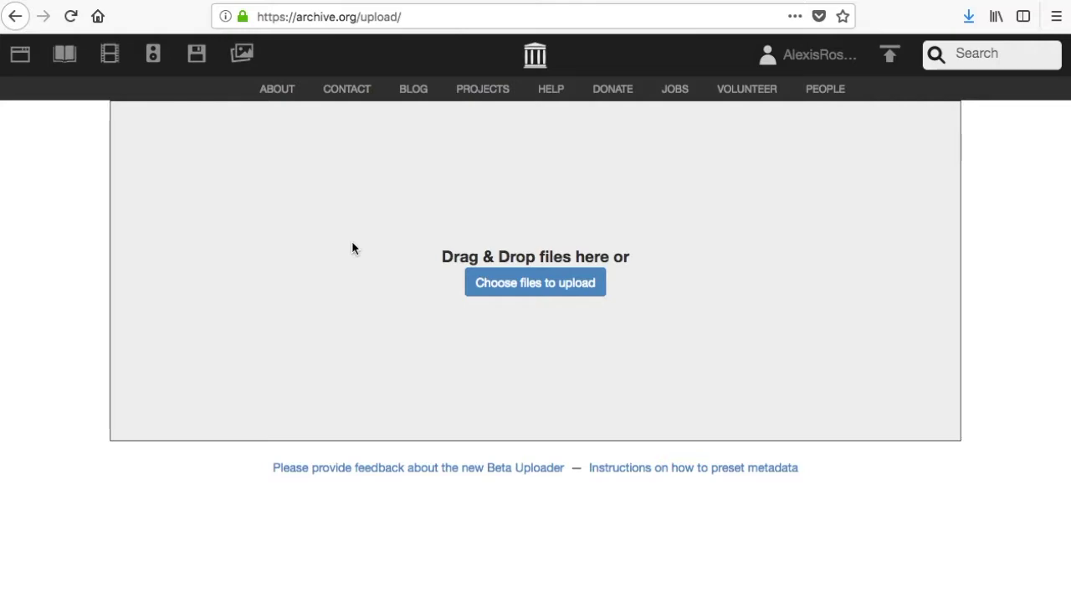
Search the Desktop for 'megacookie' and attach MegaCookieSmackdown2016.pdf to the upload
{"action": "left_click", "coordinate": [540, 286]}
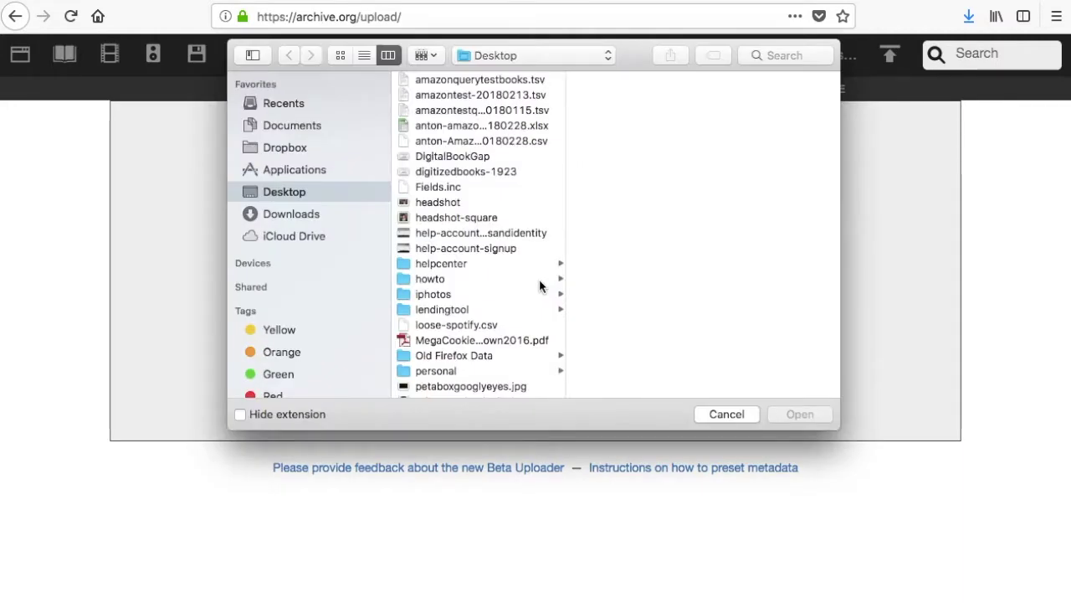
{"action": "left_click", "coordinate": [297, 193]}
{"action": "left_click", "coordinate": [791, 56]}
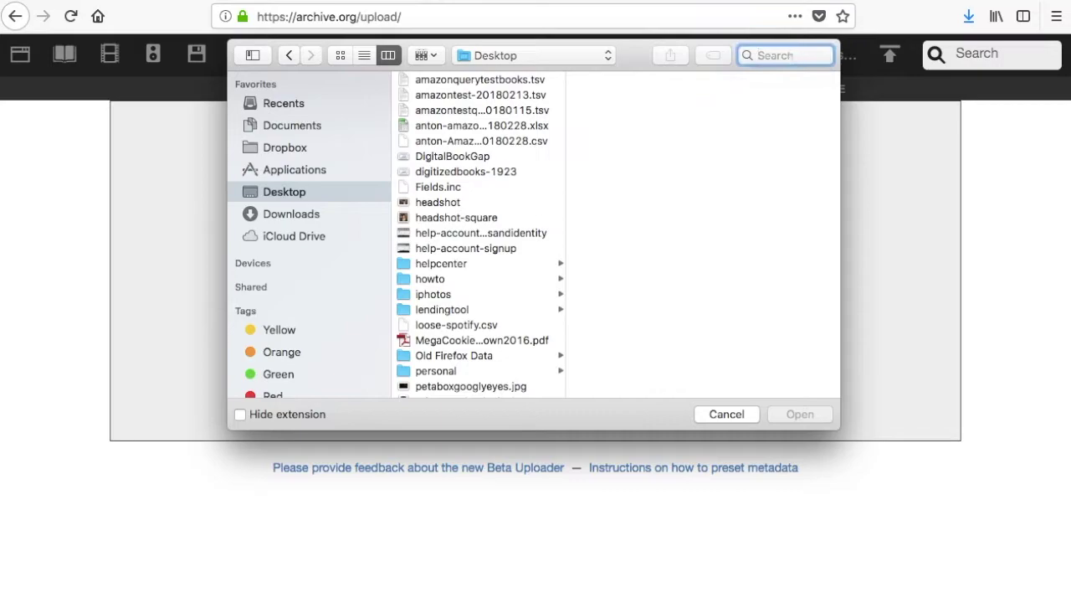
{"action": "type", "text": "mega"}
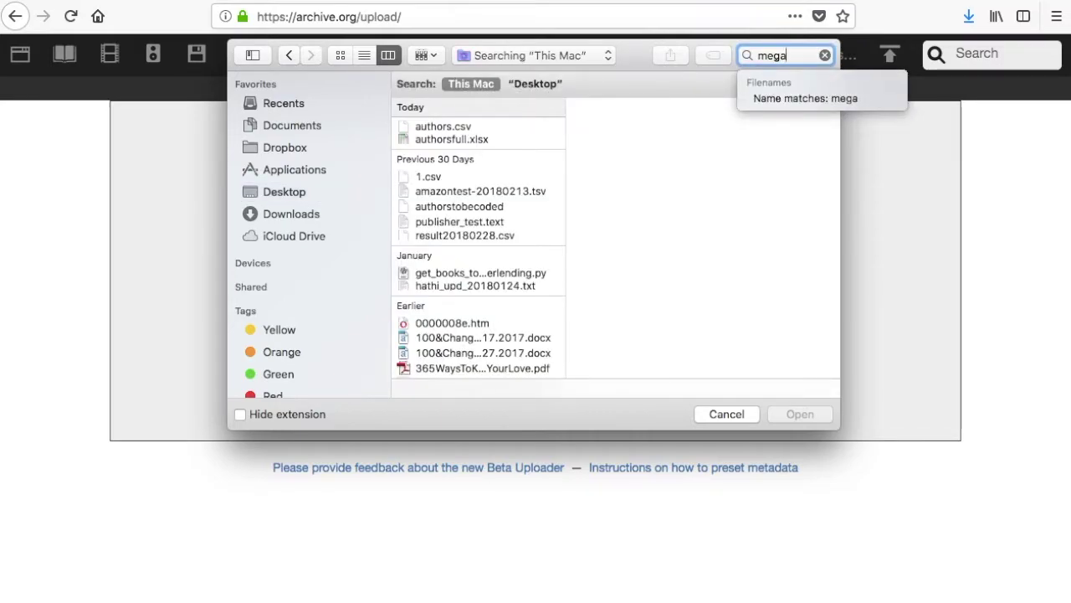
{"action": "type", "text": "cook"}
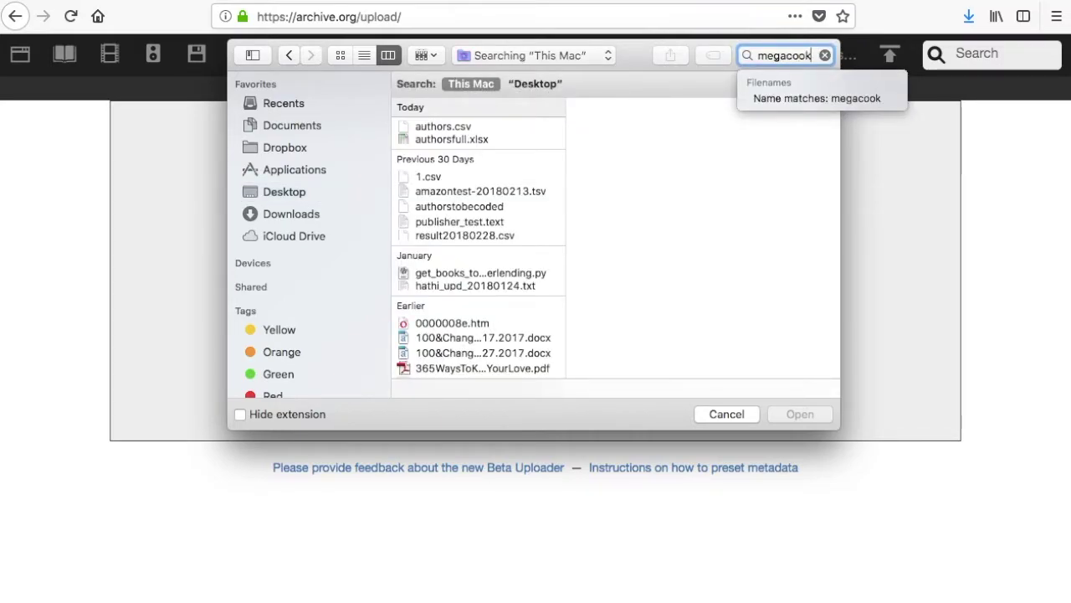
{"action": "type", "text": "ie"}
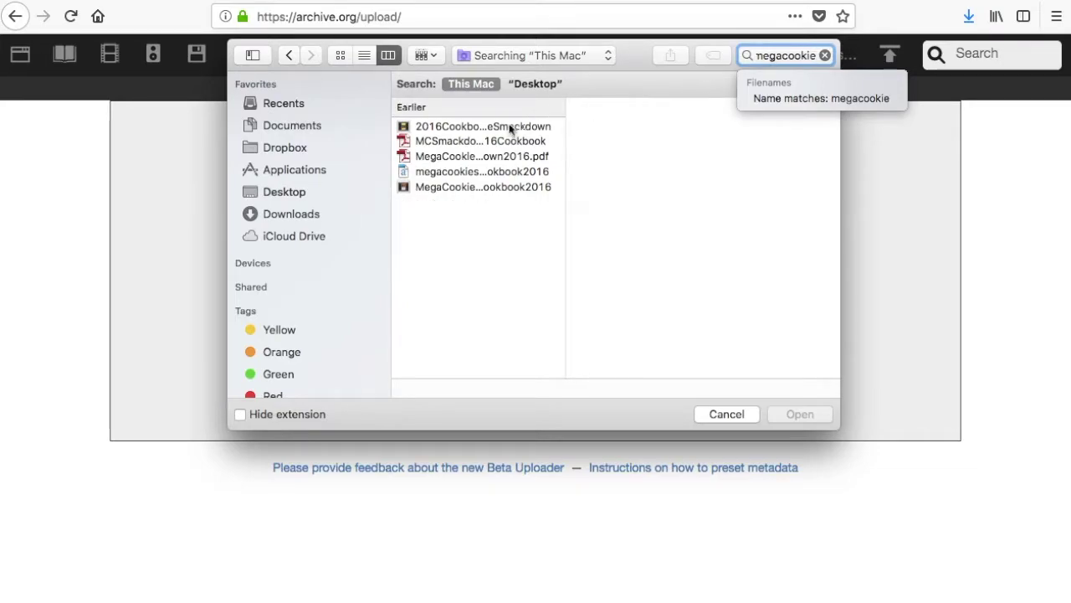
{"action": "left_click", "coordinate": [449, 159]}
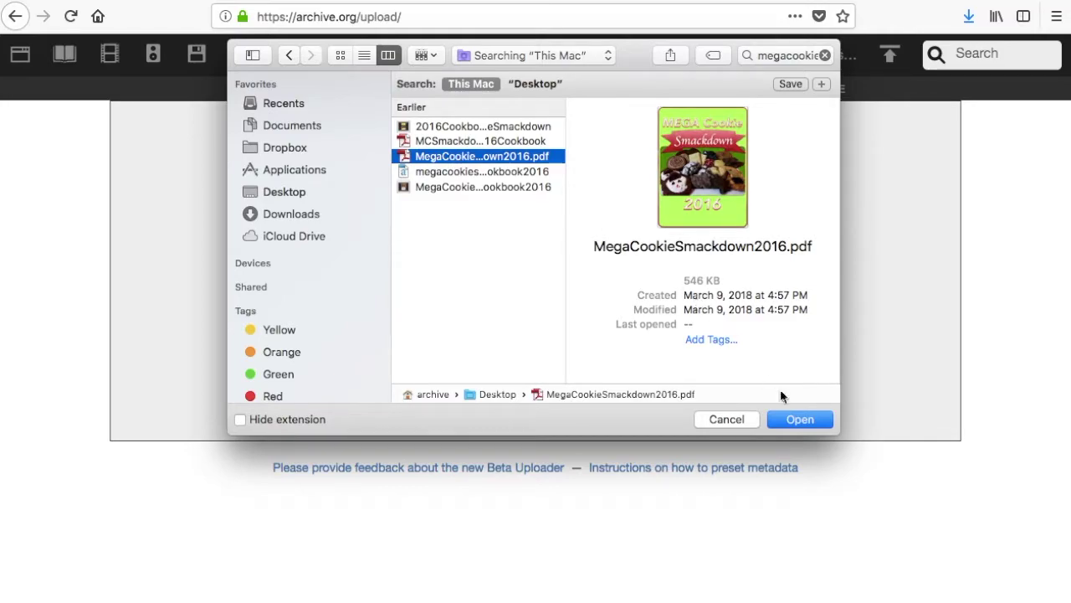
{"action": "left_click", "coordinate": [796, 422]}
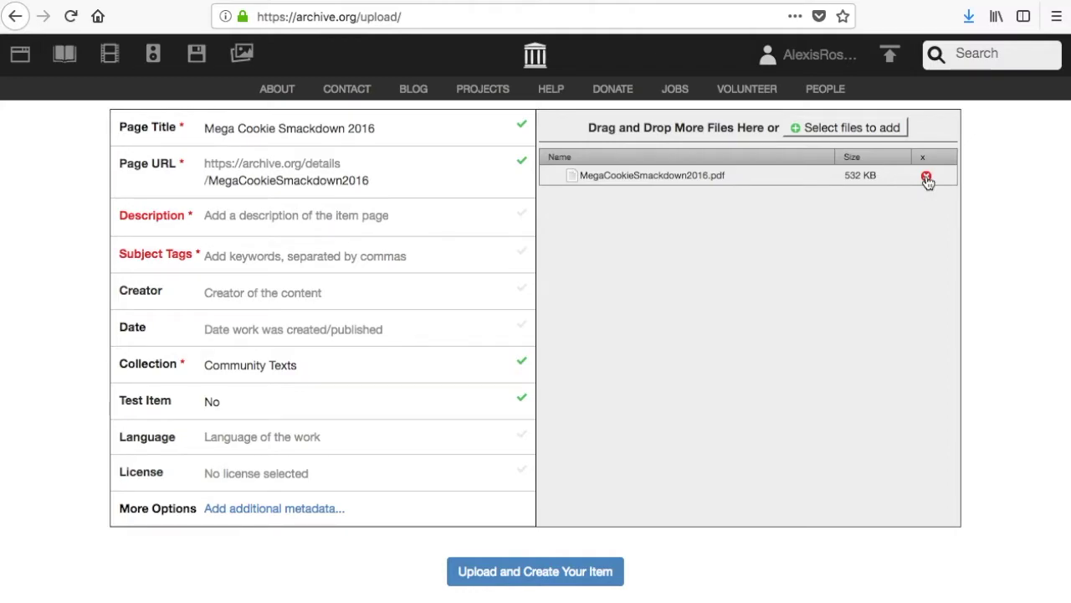
Retitle the item 'Mega Cookie Smackdown Cookbook 2016', keeping the URL MegaCookieSmackdown2016
{"action": "left_click", "coordinate": [306, 129]}
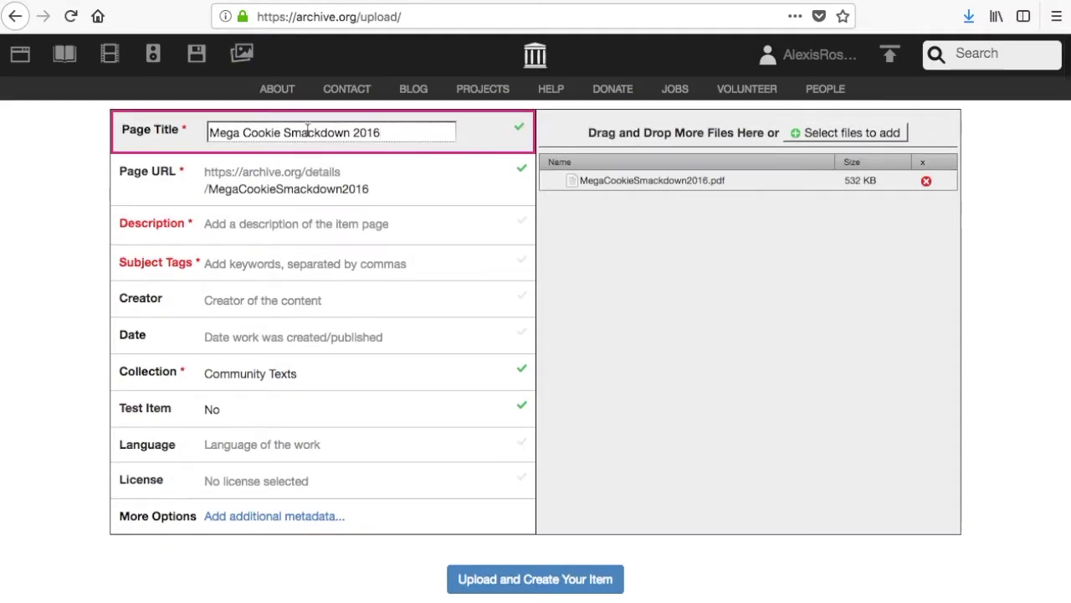
{"action": "left_click", "coordinate": [354, 134]}
{"action": "type", "text": "Cookbooks"}
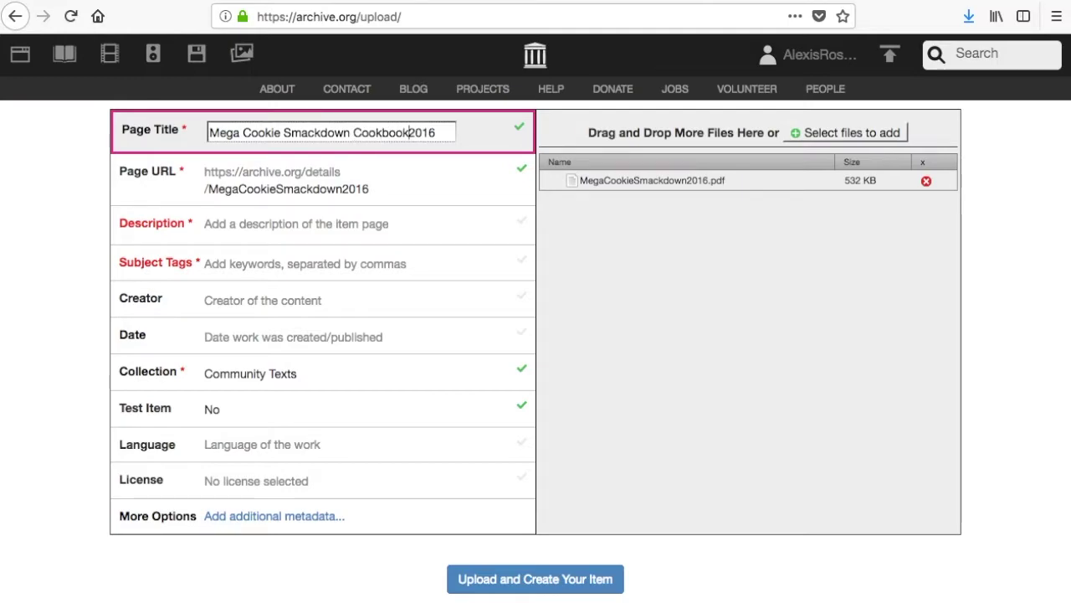
{"action": "key", "text": "BackSpace"}
{"action": "key", "text": "BackSpace"}
{"action": "left_click", "coordinate": [385, 191]}
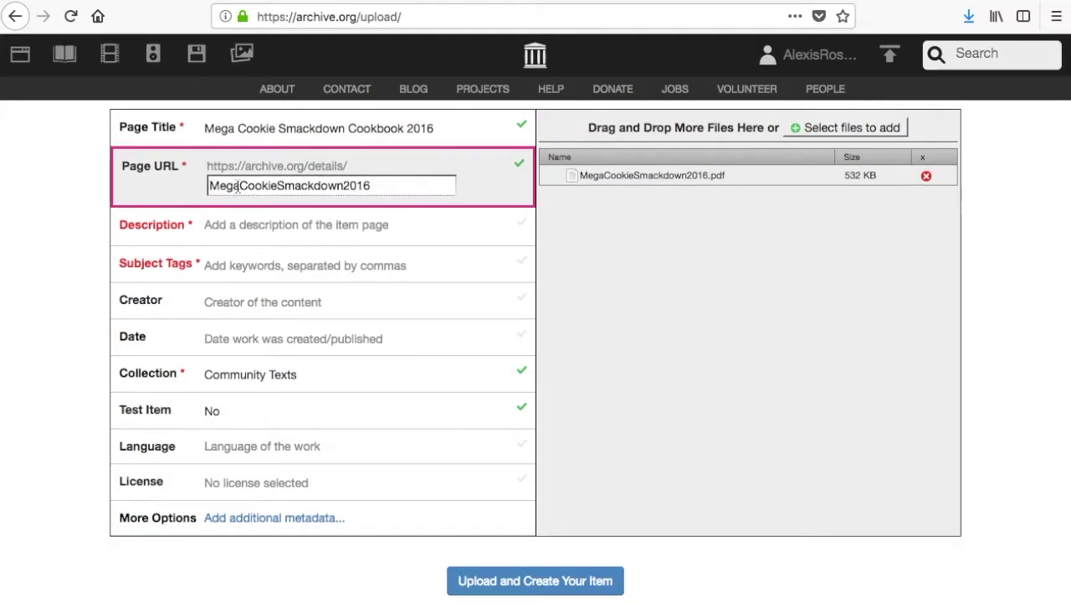
{"action": "left_click", "coordinate": [372, 185]}
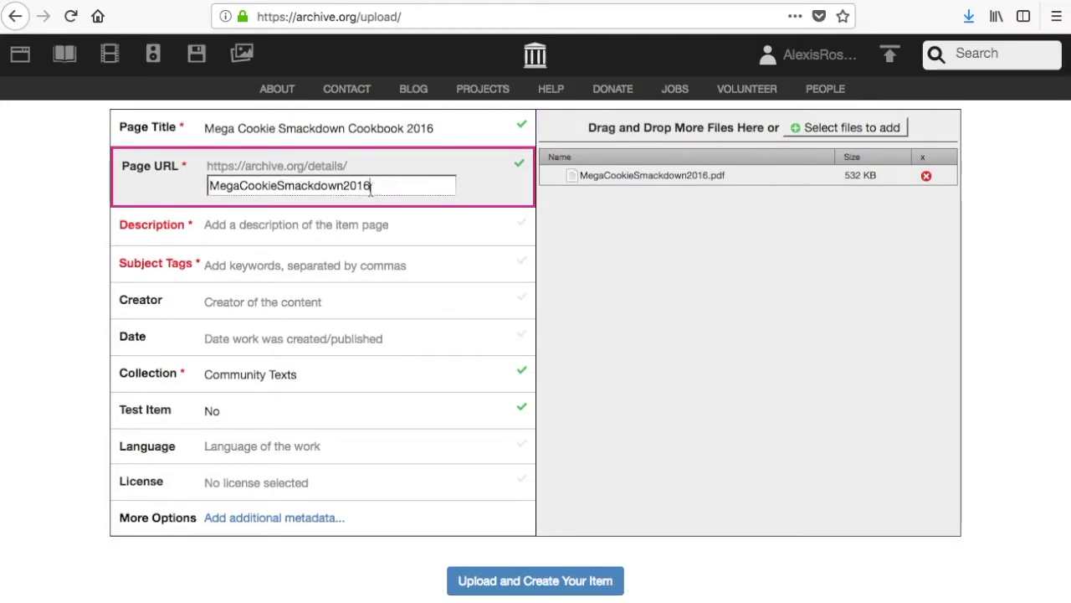
{"action": "left_click", "coordinate": [340, 223]}
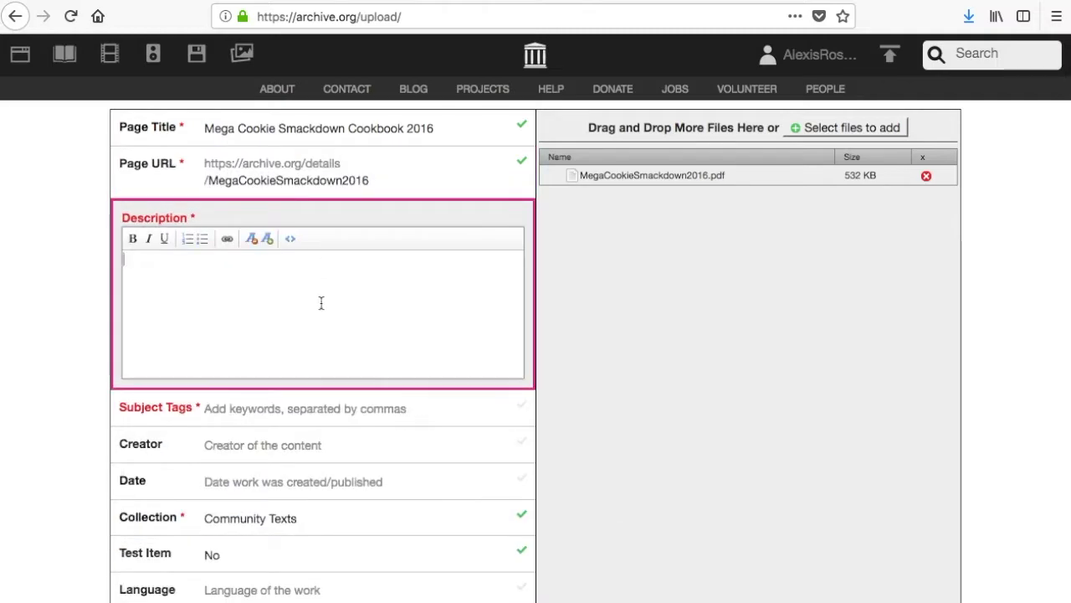
Enter the description 'Photos and recipes from the annual Mega Cookie Smackdown (2016).'
{"action": "type", "text": "Photos and rec"}
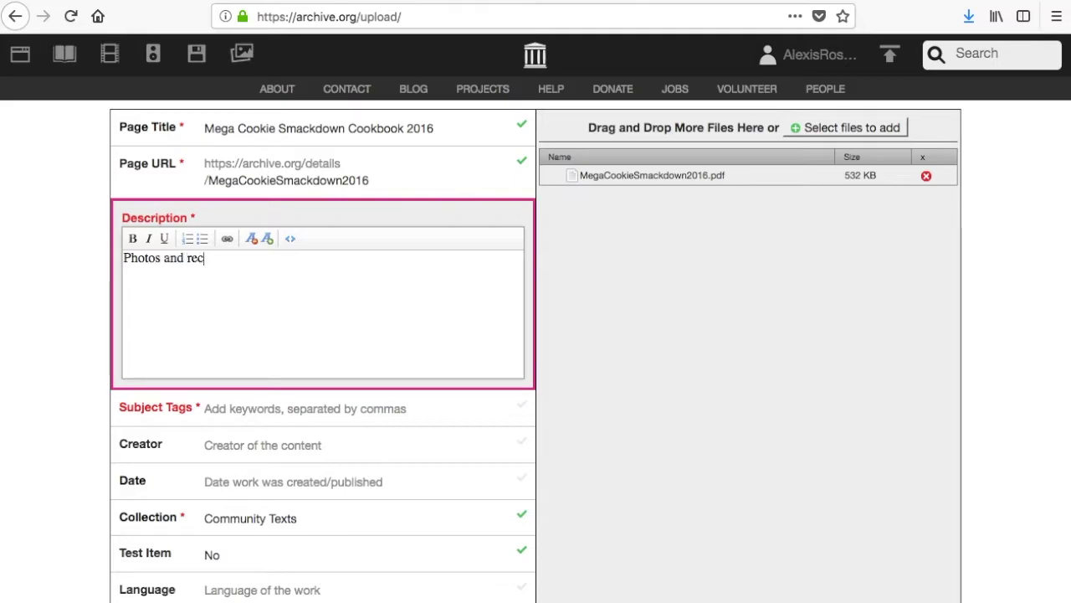
{"action": "type", "text": "ipes from the annual "}
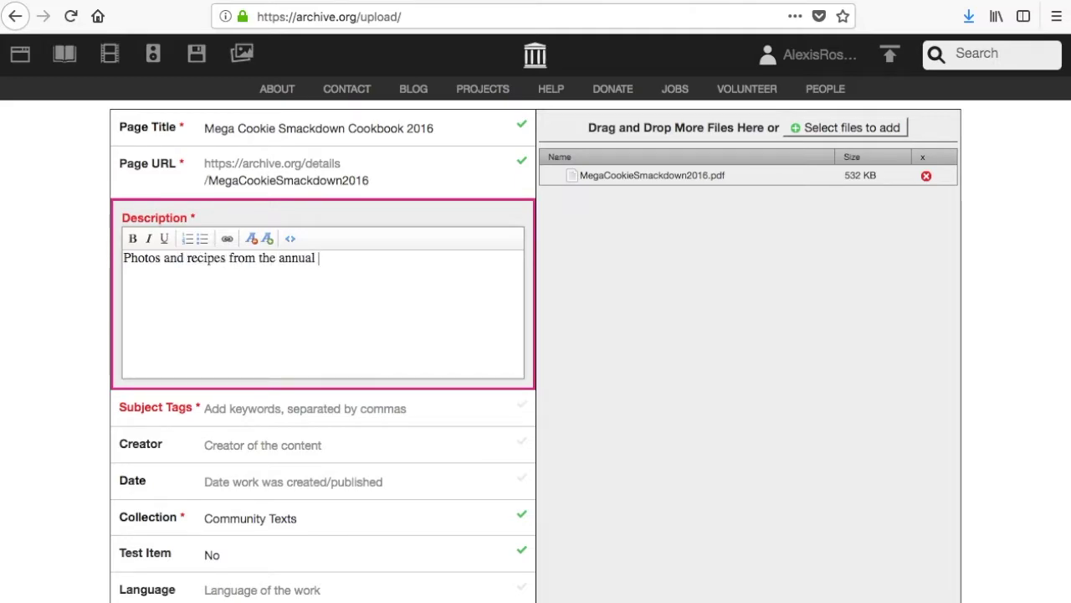
{"action": "type", "text": "Mega Cookie"}
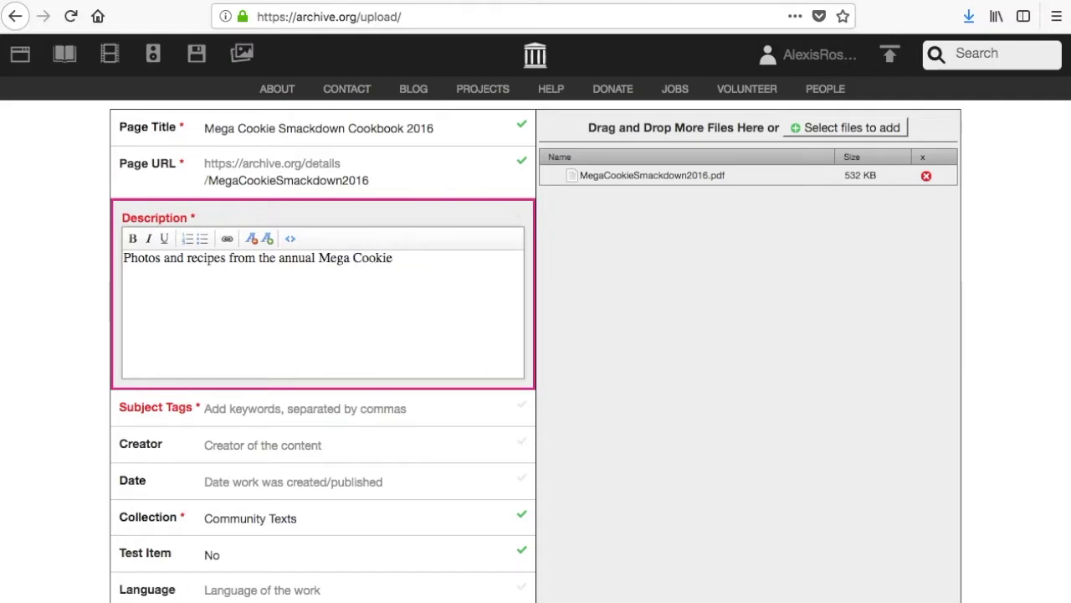
{"action": "type", "text": " Smackdown"}
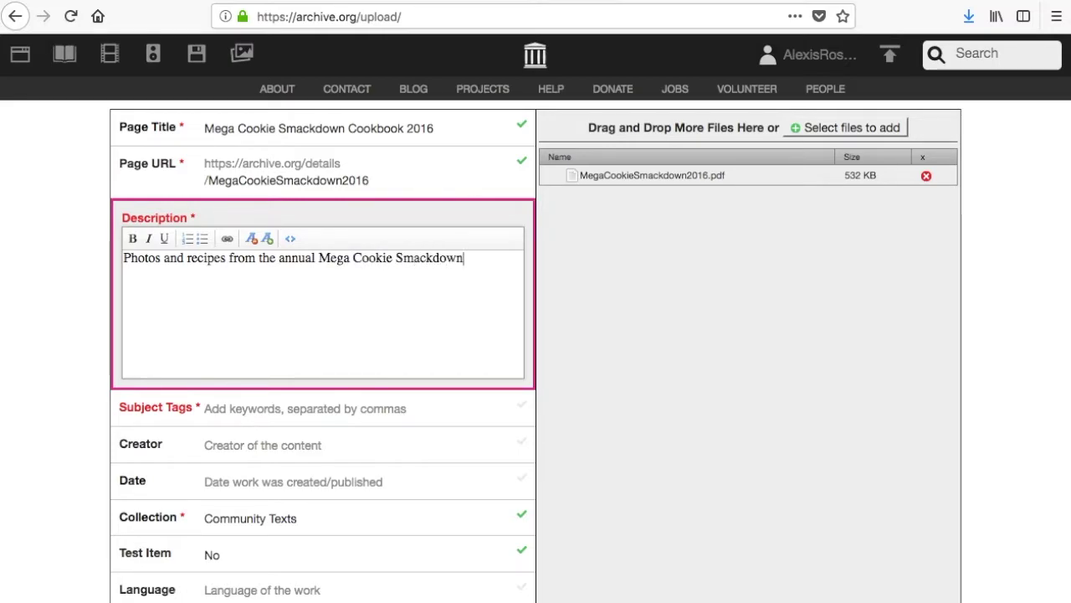
{"action": "type", "text": " (20"}
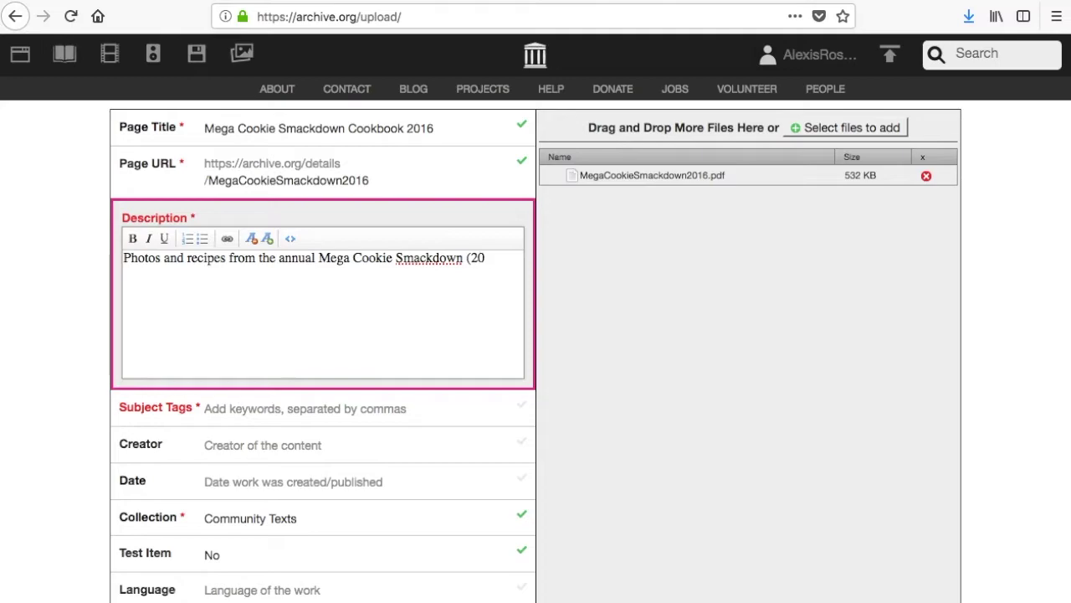
{"action": "type", "text": "16)."}
Add subject tags cookbook, recipes, cookies, christmas and fill in the creator's name
{"action": "left_click", "coordinate": [308, 410]}
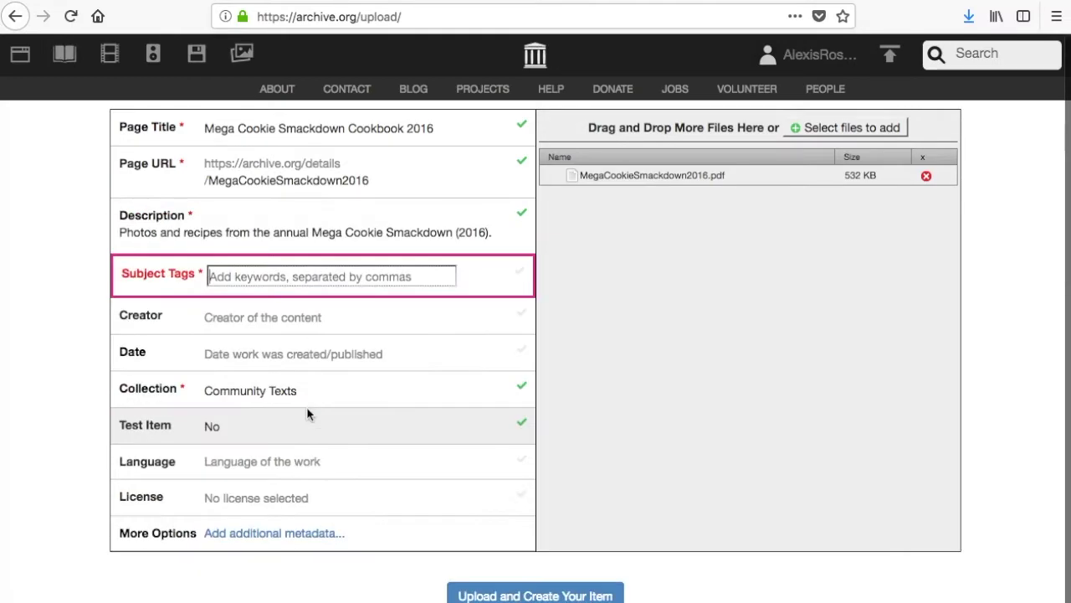
{"action": "type", "text": "cookbook"}
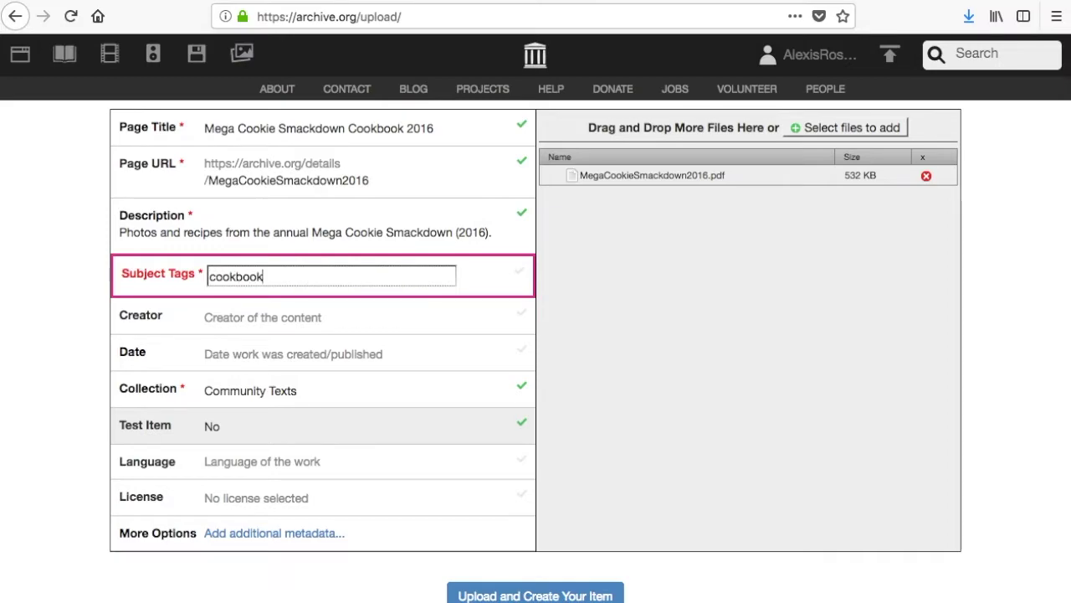
{"action": "type", "text": ", recipes, cookie"}
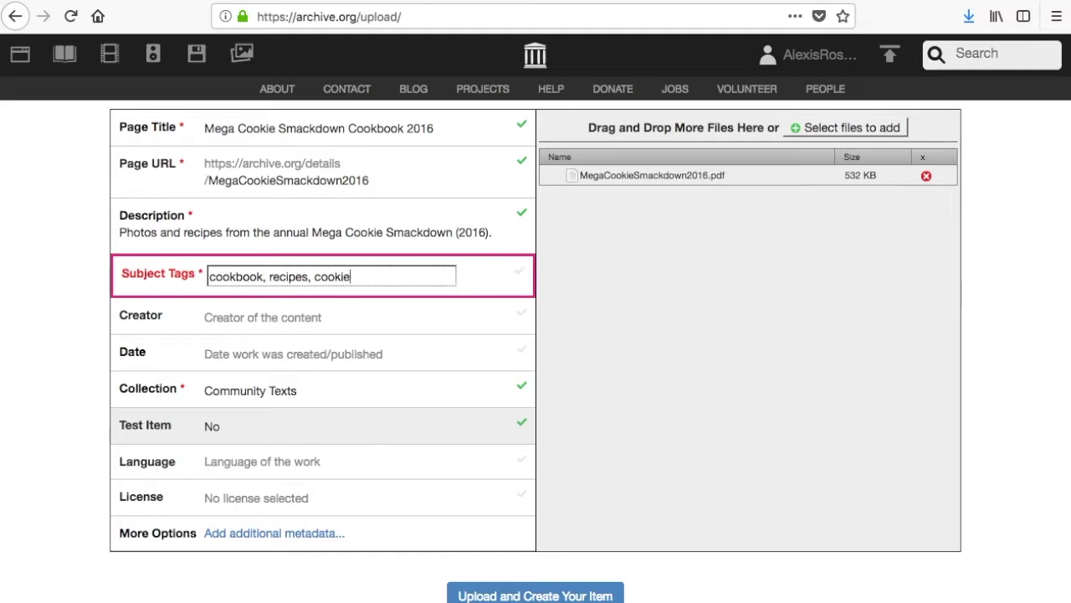
{"action": "type", "text": "s, christmas"}
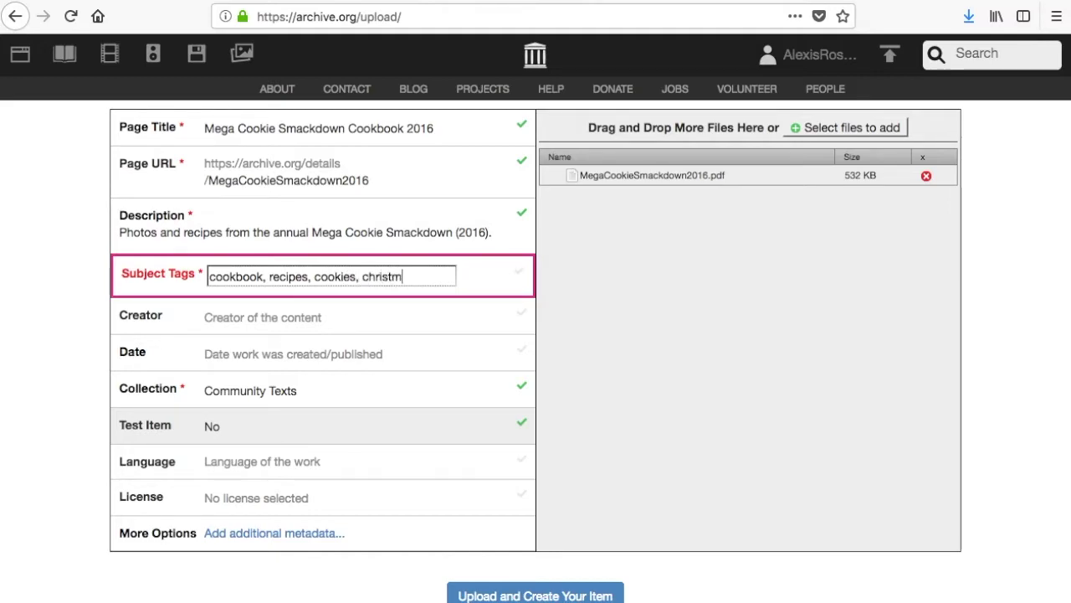
{"action": "left_click", "coordinate": [270, 315]}
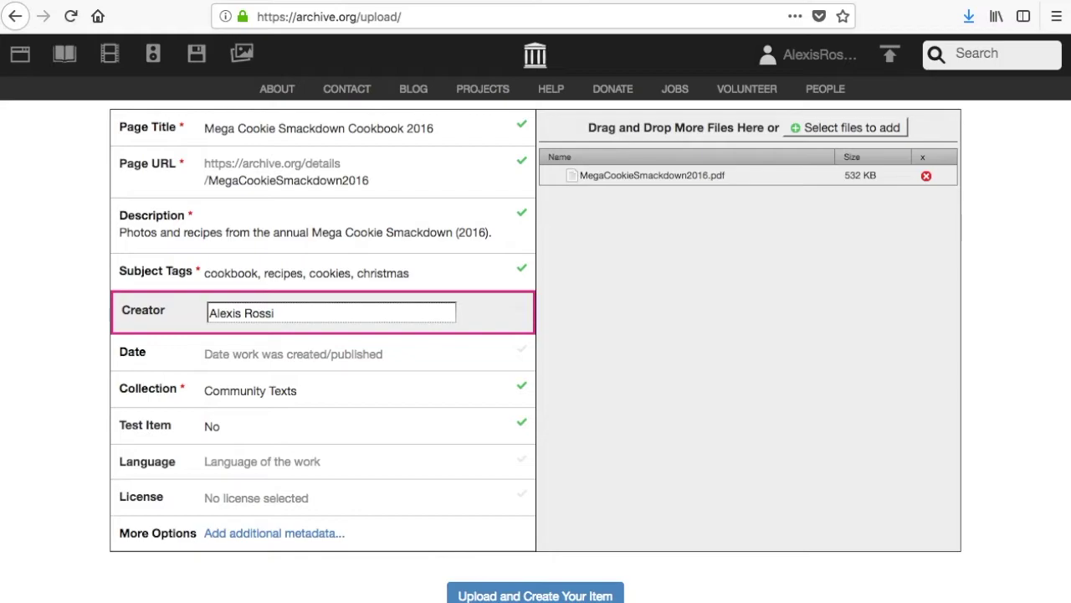
{"action": "left_click", "coordinate": [271, 354]}
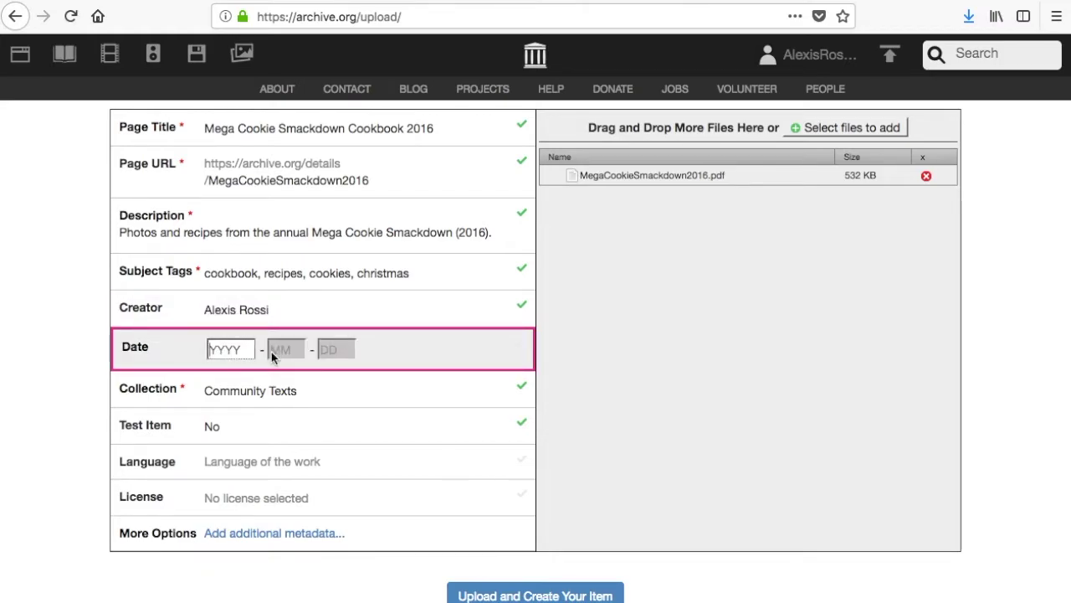
Date the item 2016-12-23, keeping Community Texts as collection and Test Item as No
{"action": "type", "text": "2"}
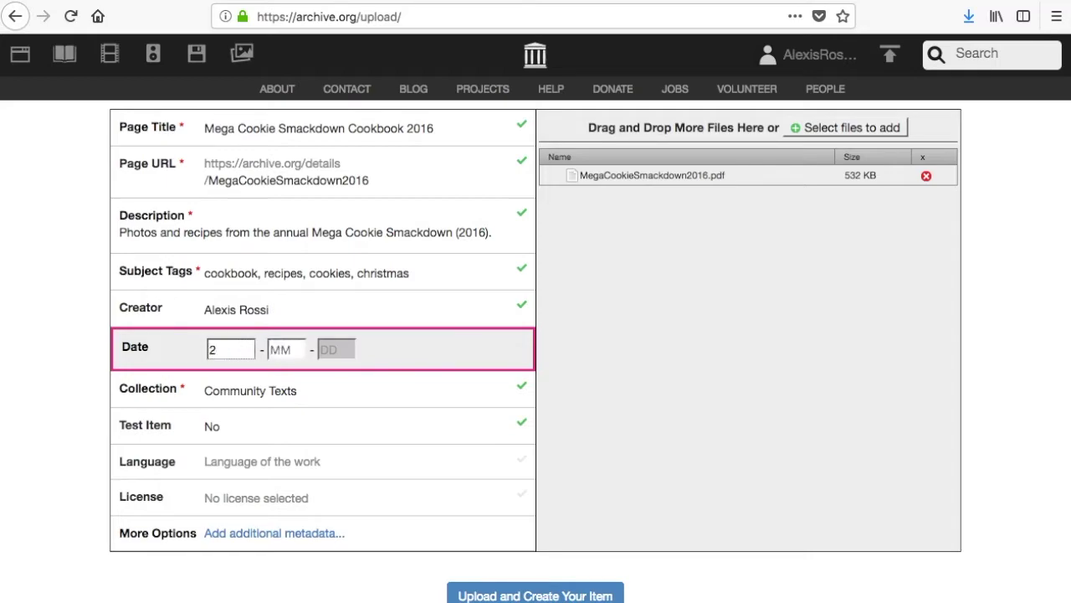
{"action": "type", "text": "016 - "}
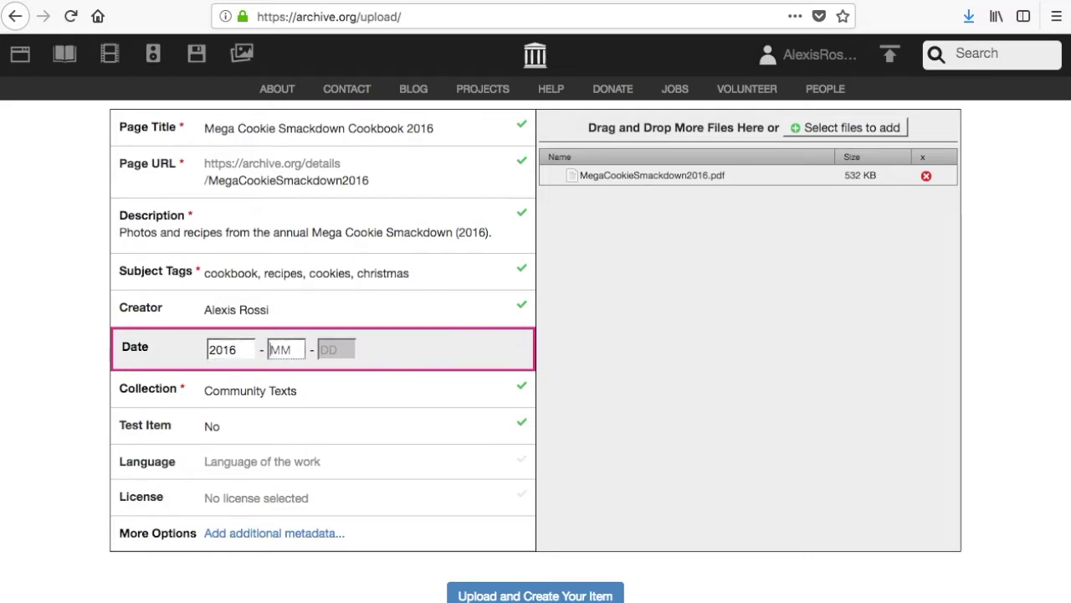
{"action": "type", "text": "12 - 23"}
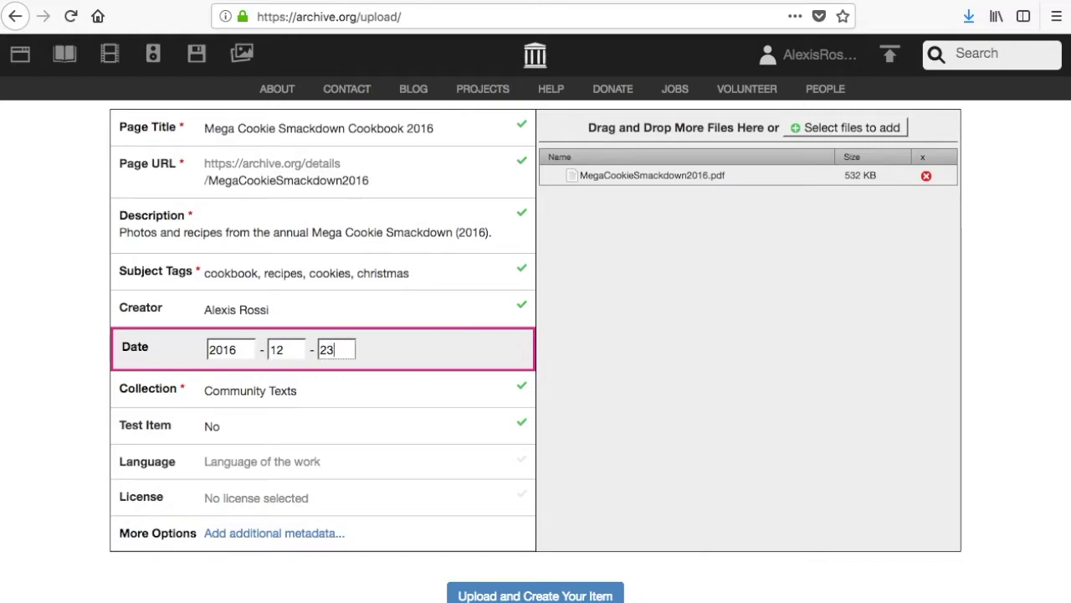
{"action": "left_click", "coordinate": [275, 393]}
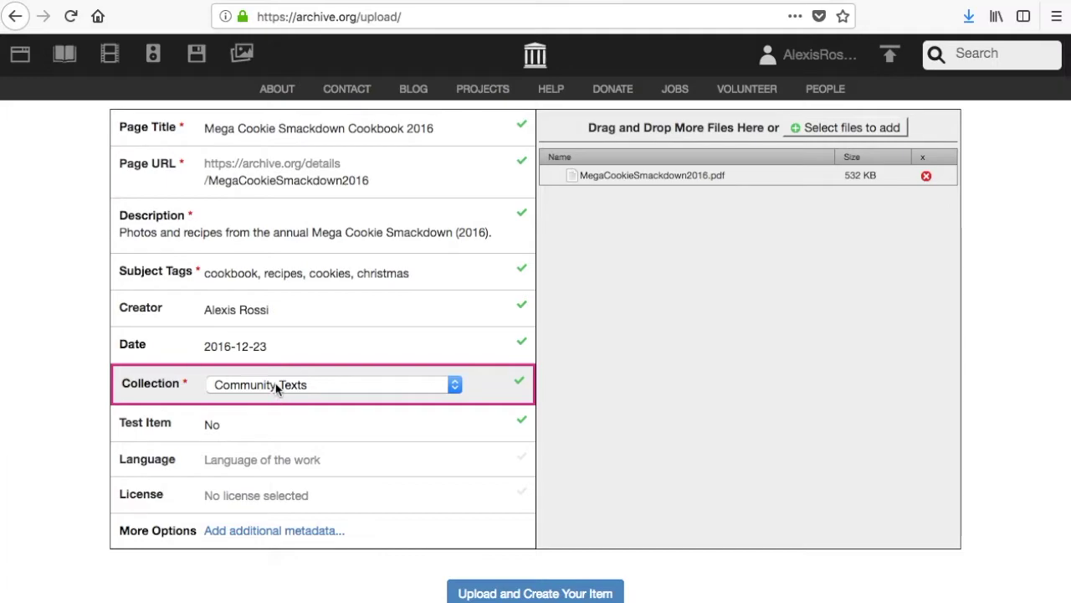
{"action": "left_click", "coordinate": [278, 389]}
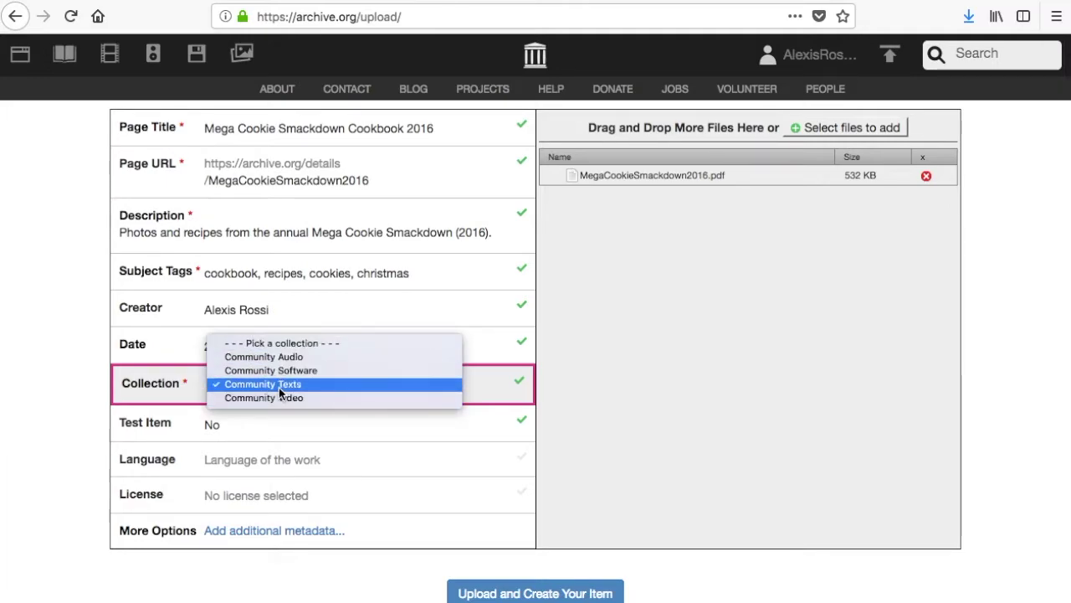
{"action": "left_click", "coordinate": [280, 386]}
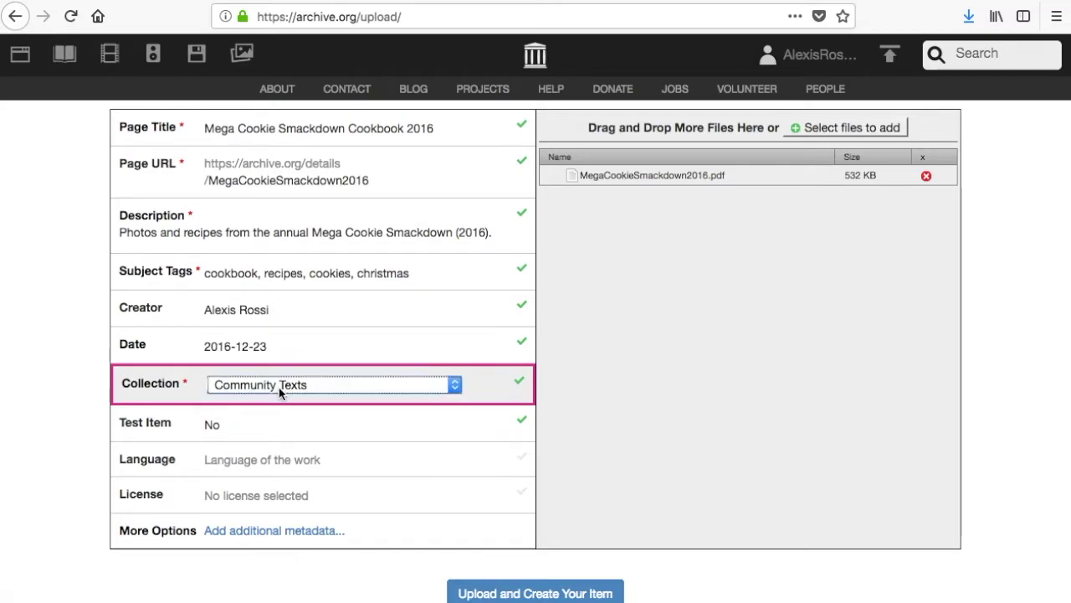
{"action": "left_click", "coordinate": [218, 428]}
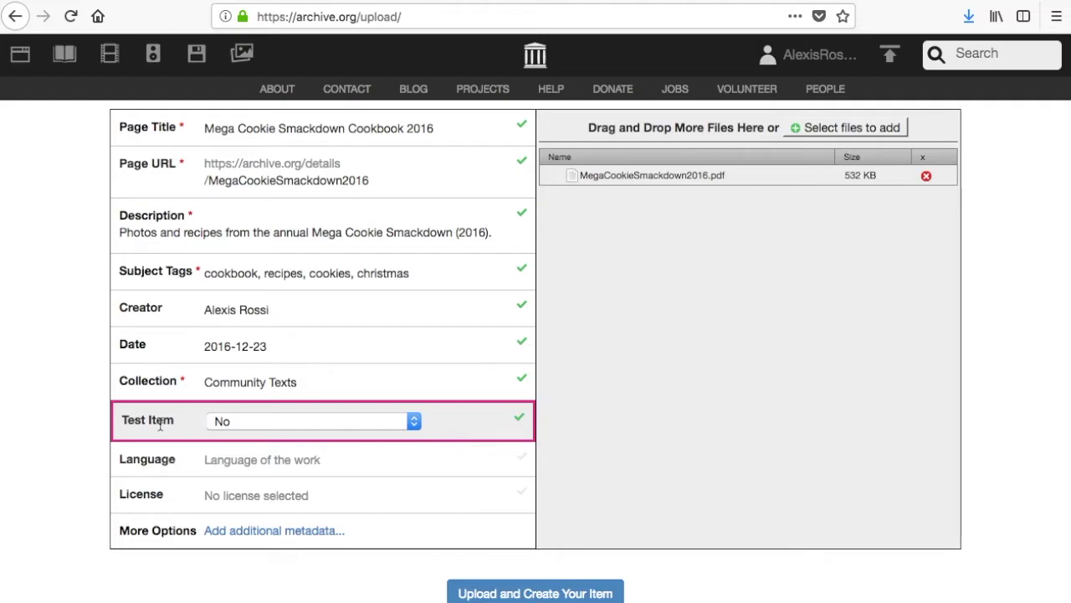
Set the item's language to English
{"action": "left_click", "coordinate": [236, 459]}
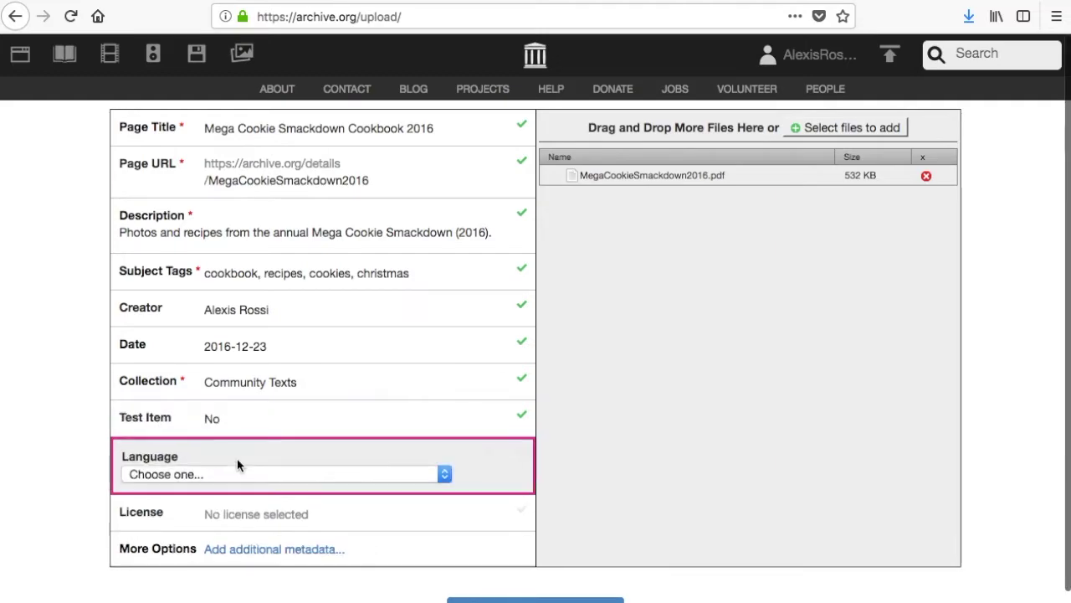
{"action": "left_click", "coordinate": [224, 474]}
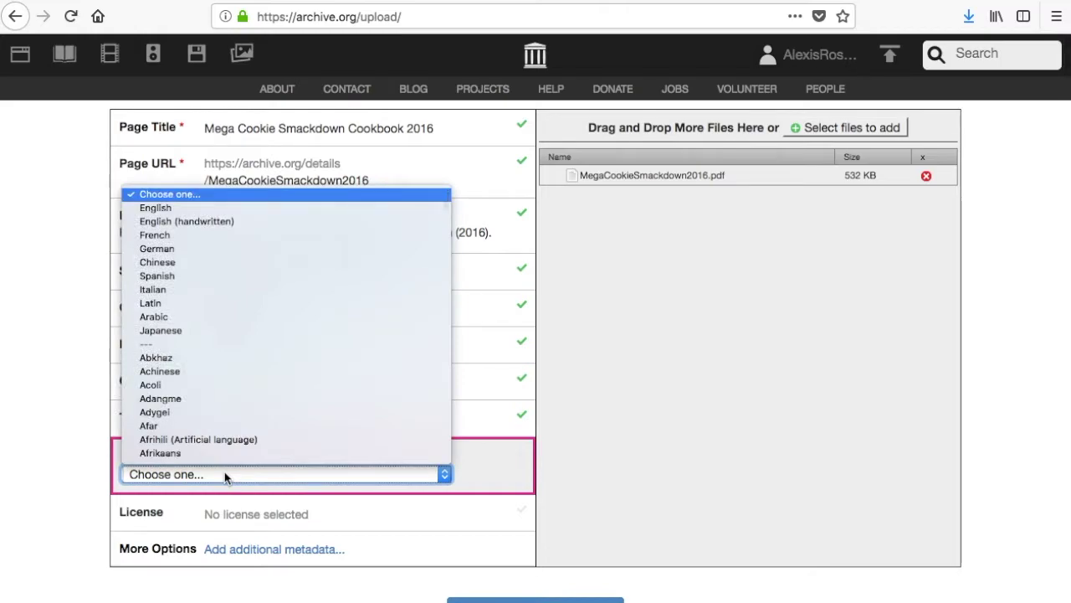
{"action": "left_click", "coordinate": [155, 208]}
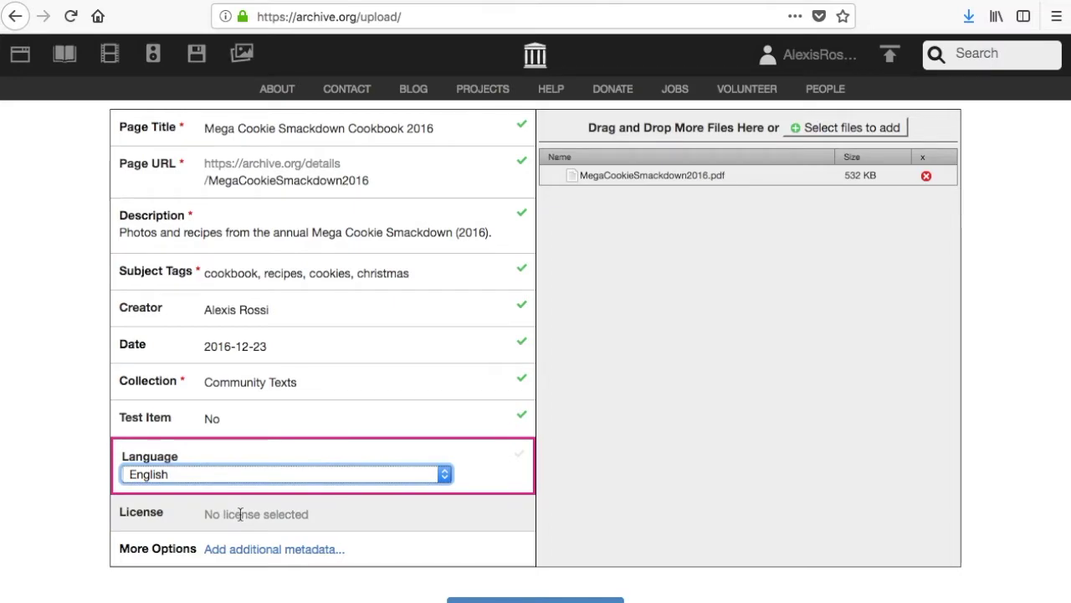
{"action": "left_click", "coordinate": [240, 514]}
Choose a Creative Commons license that prohibits commercial use (Attribution-NonCommercial-NoDerivs)
{"action": "scroll", "coordinate": [239, 513], "scroll_direction": "down", "scroll_amount": 3}
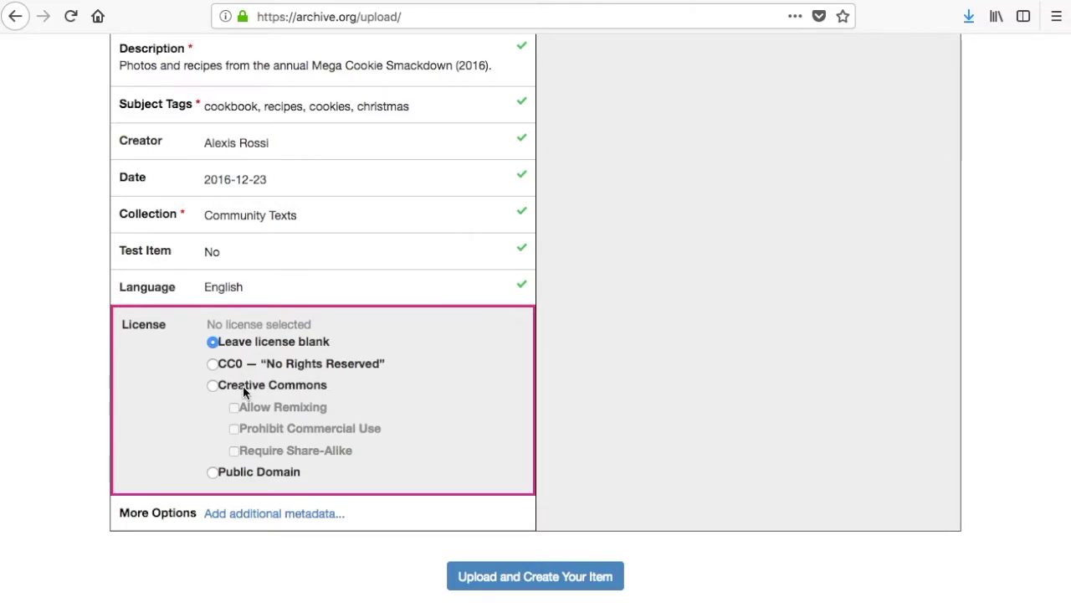
{"action": "left_click", "coordinate": [244, 390]}
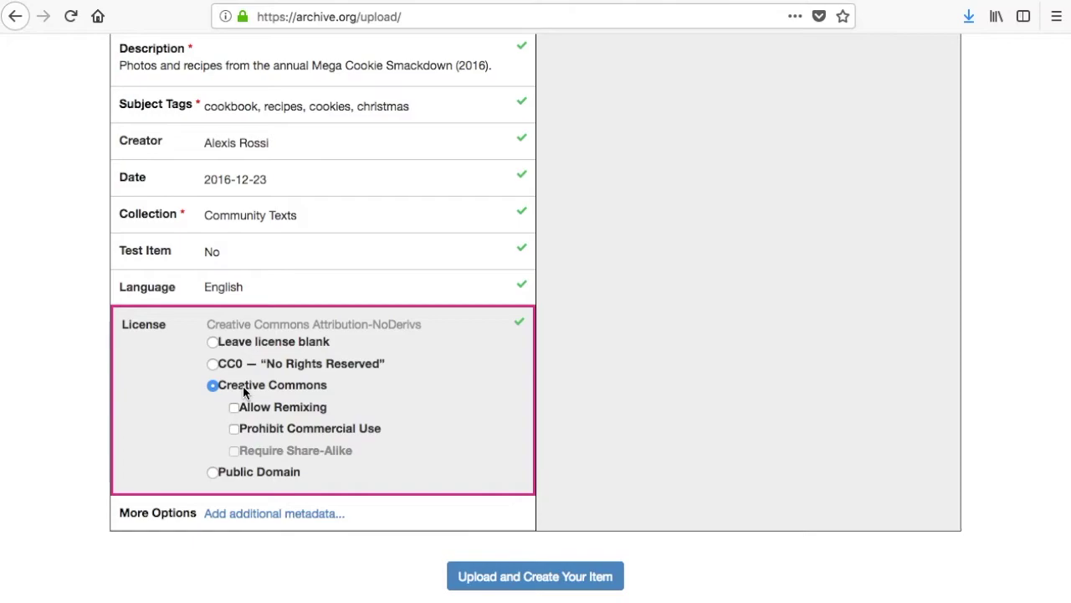
{"action": "left_click", "coordinate": [235, 429]}
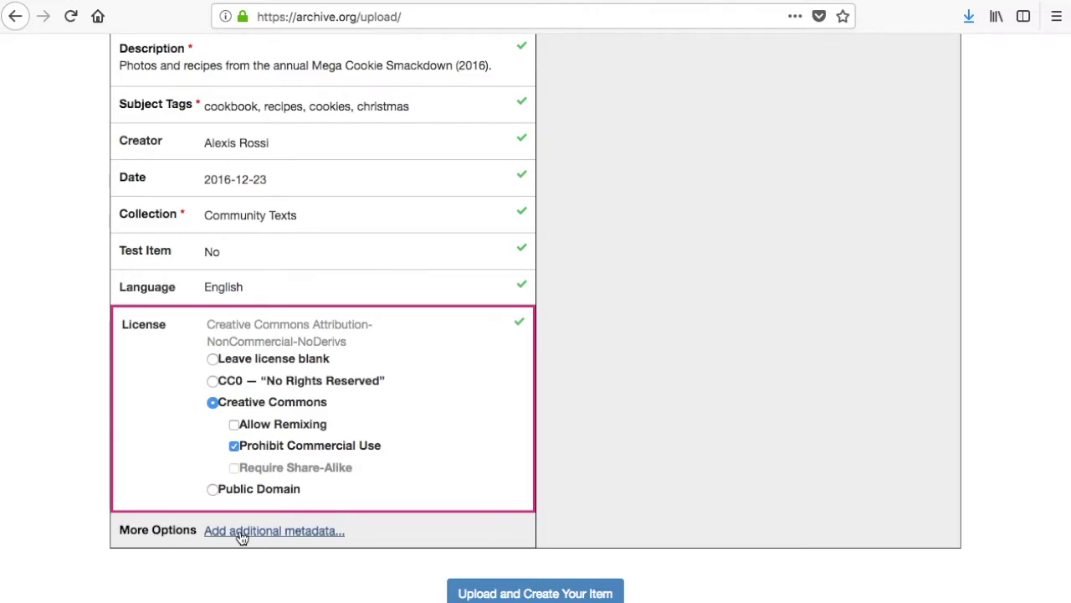
Upload the PDF to create the item, then go to its item page
{"action": "left_click", "coordinate": [494, 594]}
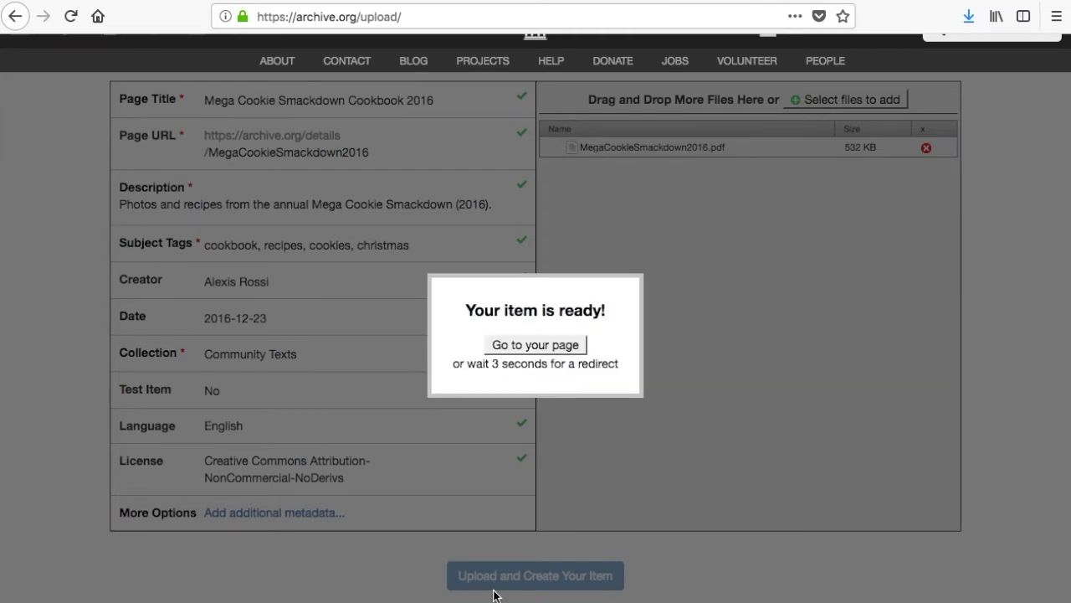
{"action": "left_click", "coordinate": [537, 344]}
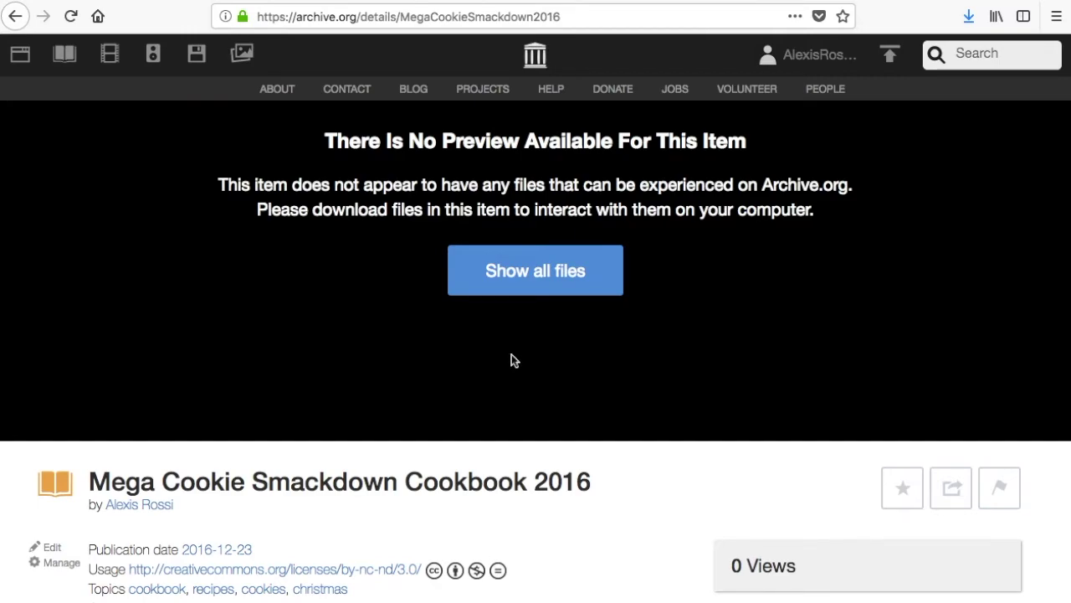
{"action": "scroll", "coordinate": [513, 360], "scroll_direction": "down", "scroll_amount": 3}
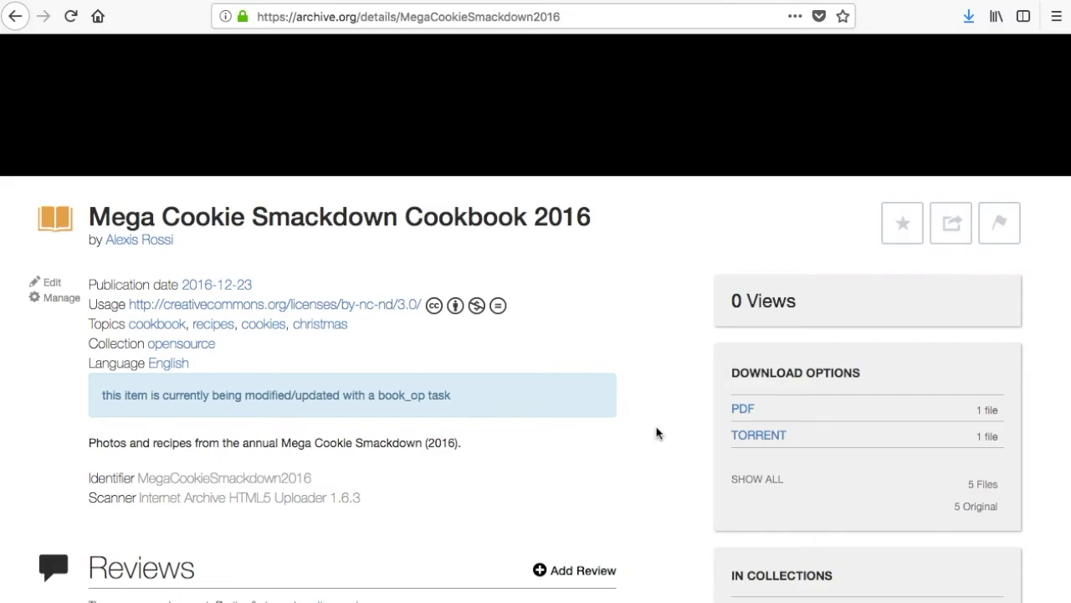
{"action": "mouse_move", "coordinate": [746, 413]}
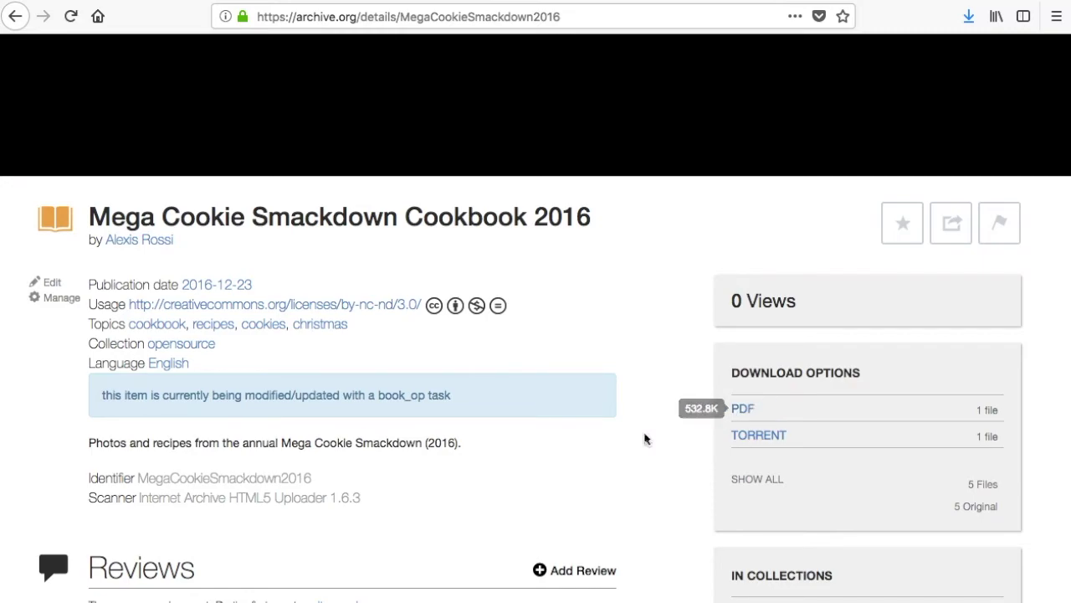
{"action": "scroll", "coordinate": [612, 458], "scroll_direction": "down", "scroll_amount": 5}
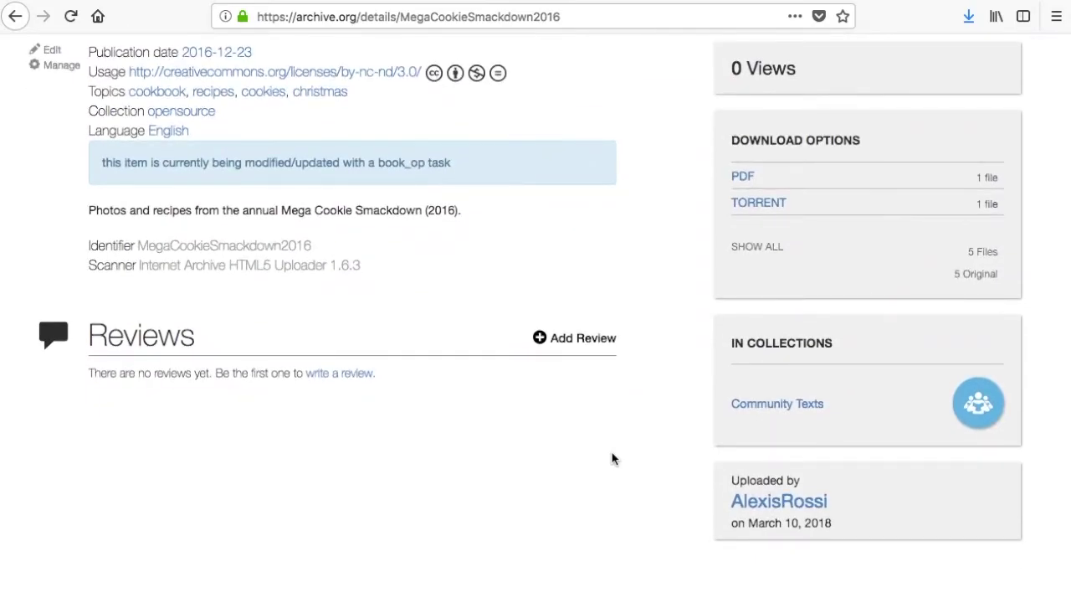
{"action": "scroll", "coordinate": [612, 458], "scroll_direction": "up", "scroll_amount": 10}
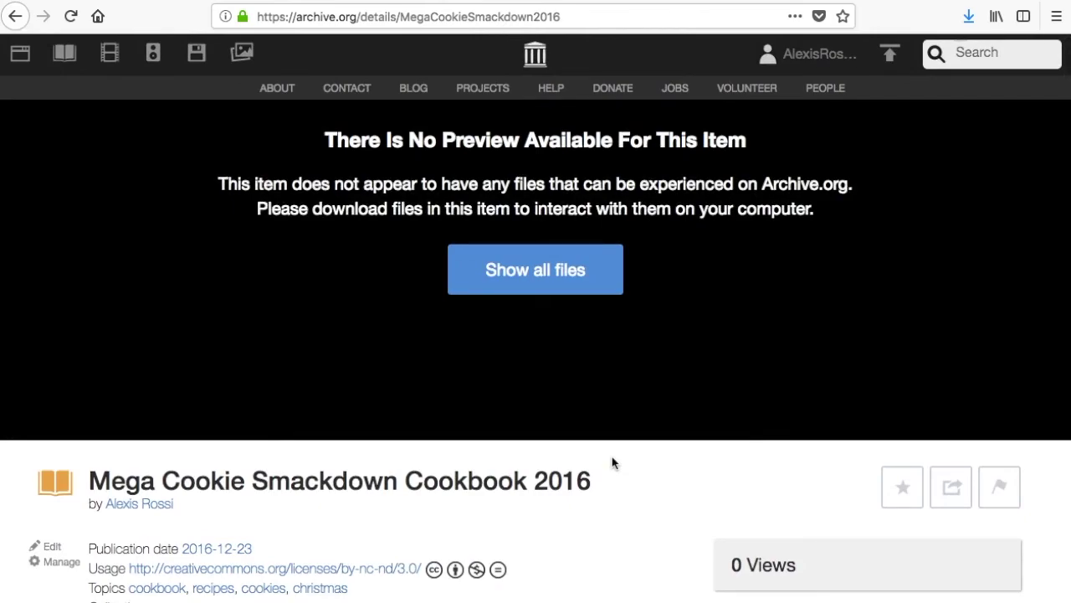
{"action": "key", "text": "super+r"}
{"action": "key", "text": "super+r"}
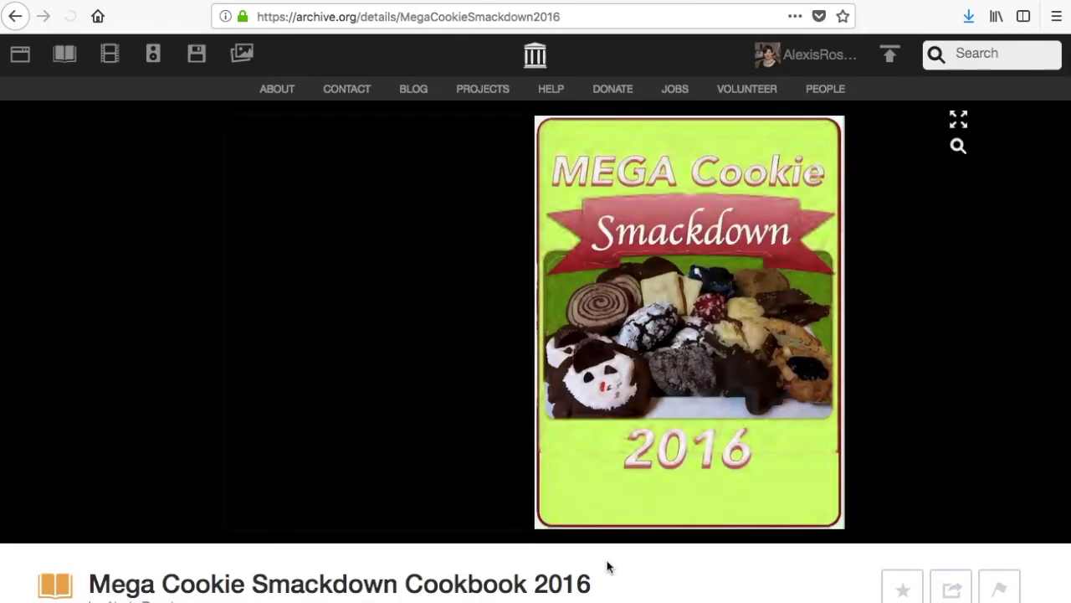
Page through the cookbook reader to the Frito Candy and PB&J & Chips Thumbprints pages
{"action": "left_click", "coordinate": [661, 351]}
{"action": "left_click", "coordinate": [661, 357]}
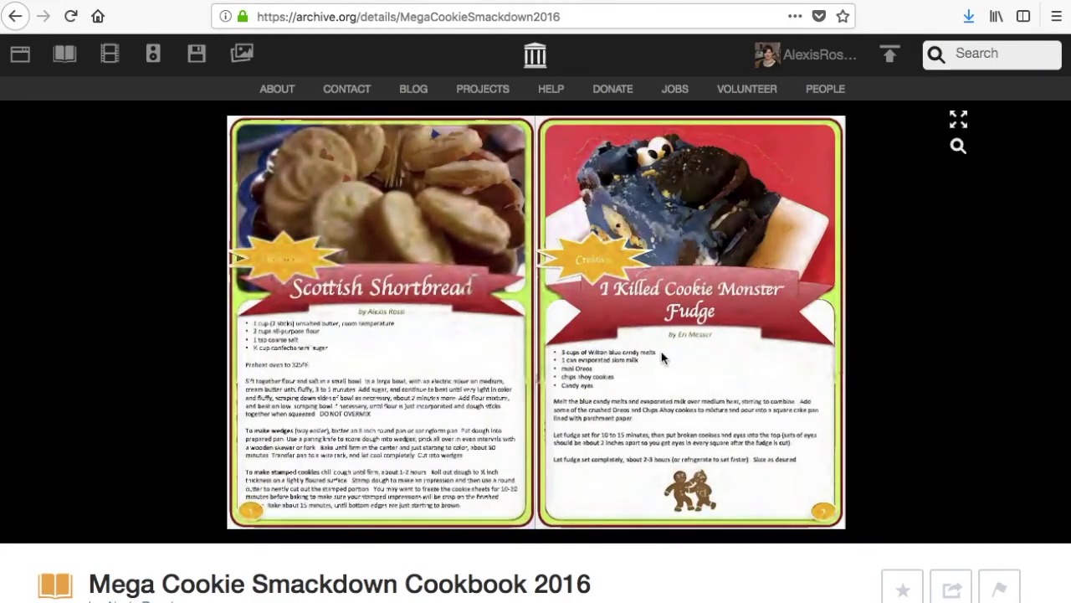
{"action": "left_click", "coordinate": [661, 357]}
{"action": "left_click", "coordinate": [661, 358]}
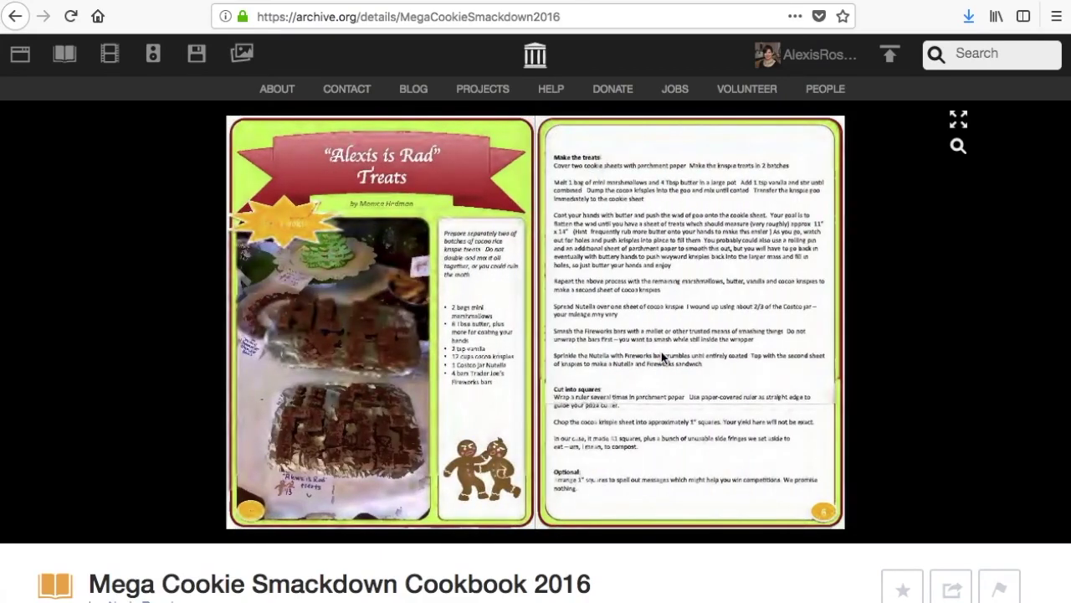
{"action": "left_click", "coordinate": [661, 358]}
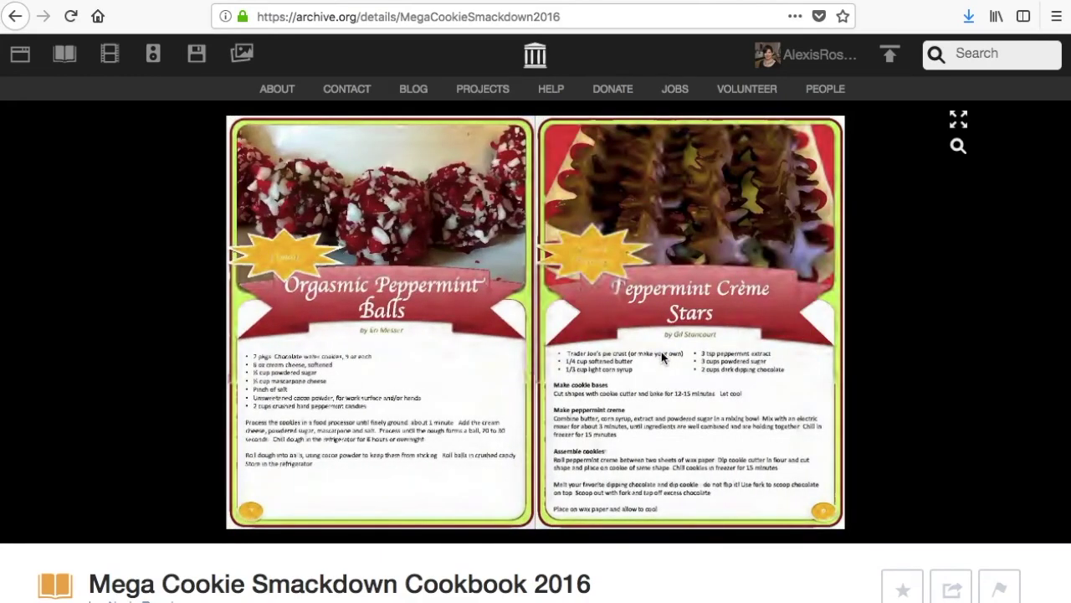
{"action": "left_click", "coordinate": [661, 358]}
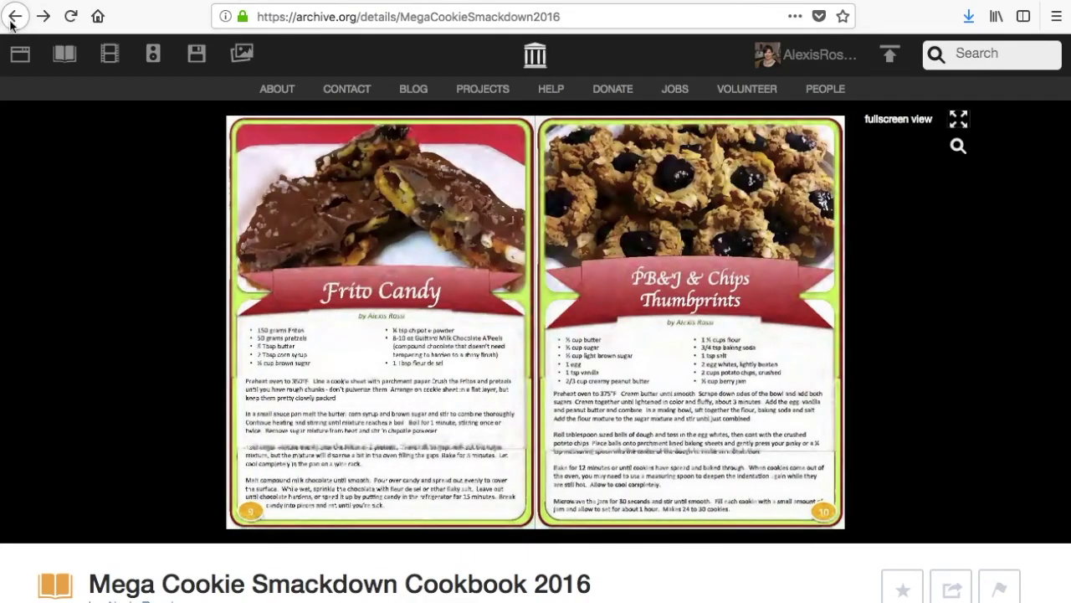
{"action": "left_click", "coordinate": [800, 60]}
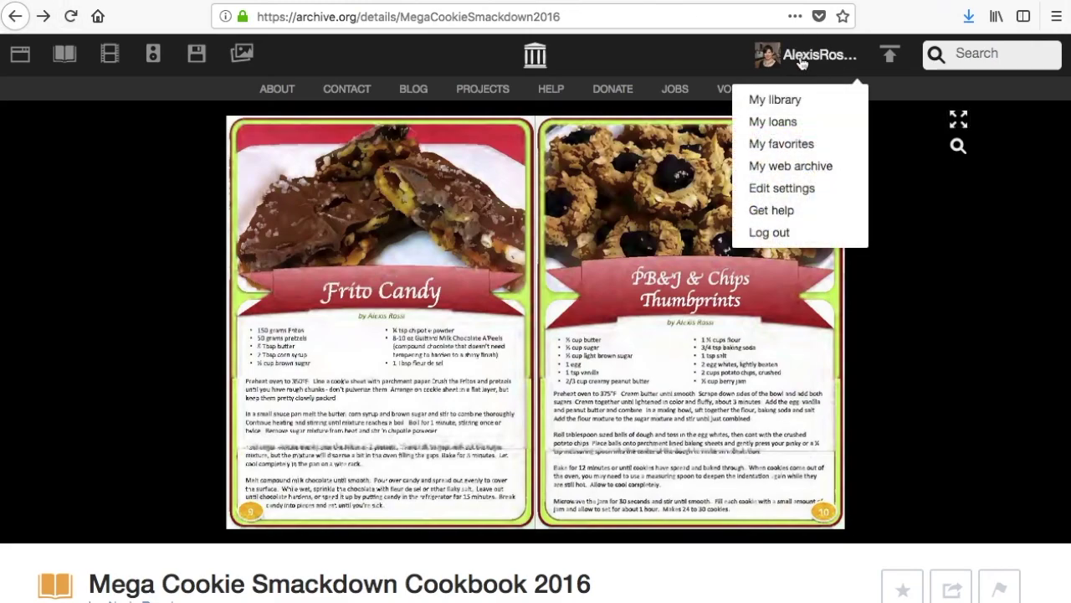
Go to My library from the account menu to see the uploaded cookbook
{"action": "left_click", "coordinate": [787, 101]}
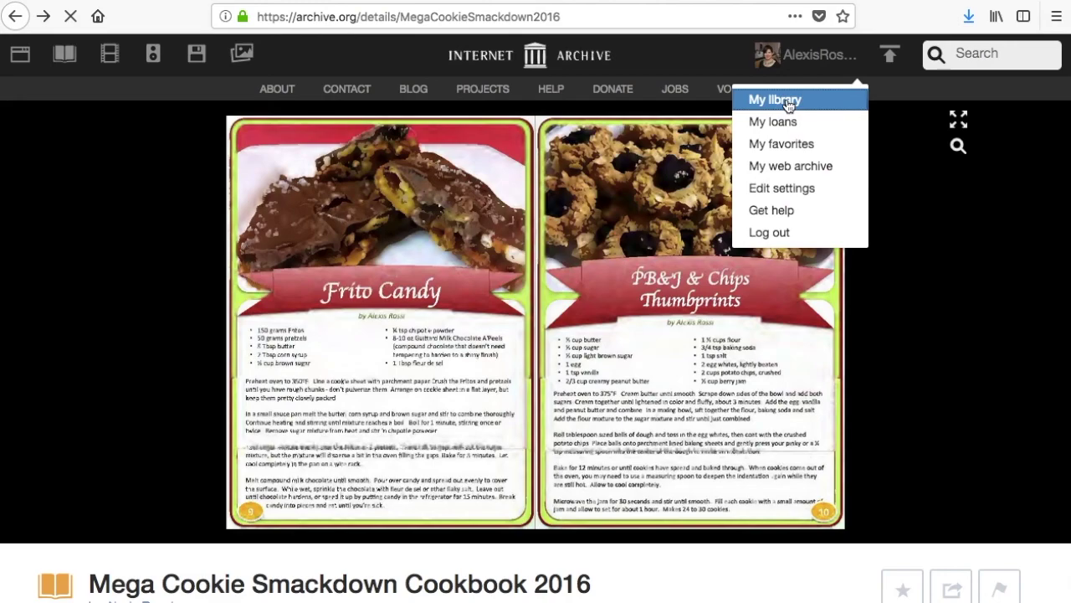